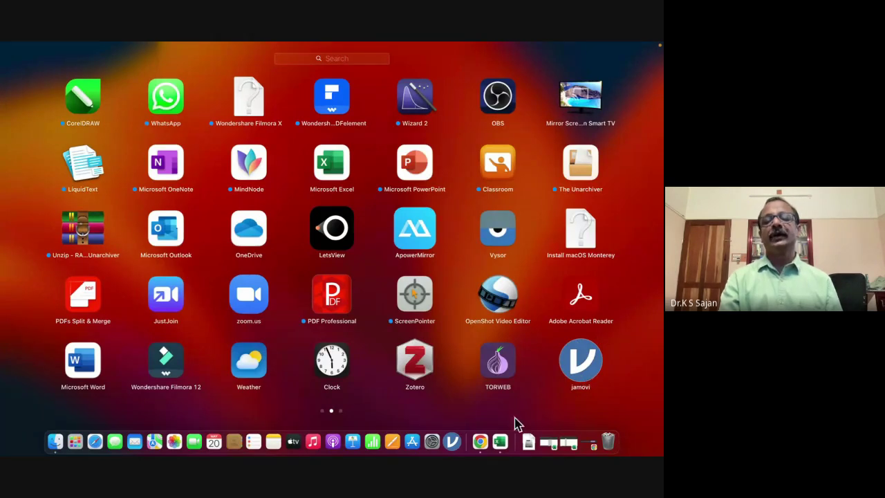
- Open jamovi and enter 2 and 3 in the first two rows of column A
{"action": "left_click", "coordinate": [580, 380]}
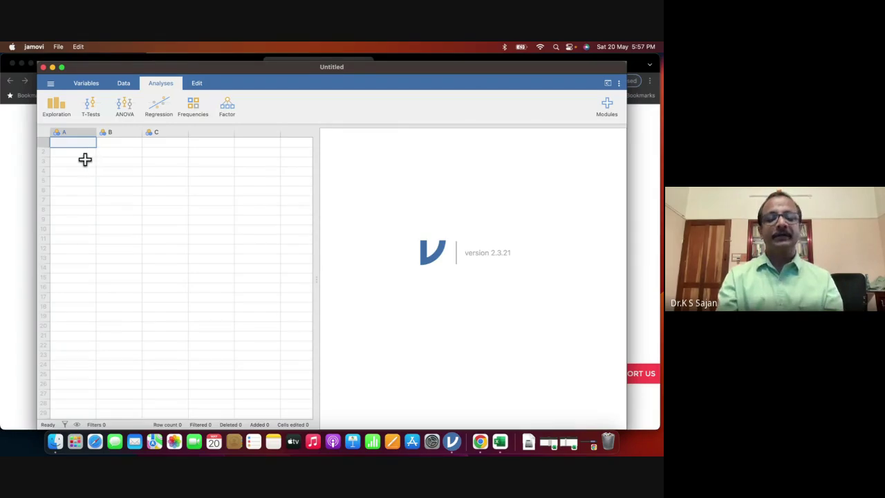
{"action": "type", "text": "2"}
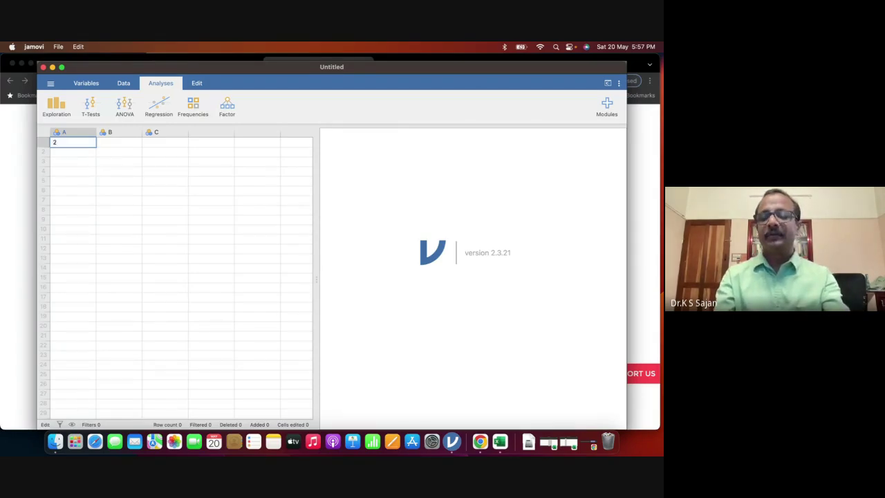
{"action": "key", "text": "Return"}
{"action": "type", "text": "3"}
{"action": "key", "text": "Return"}
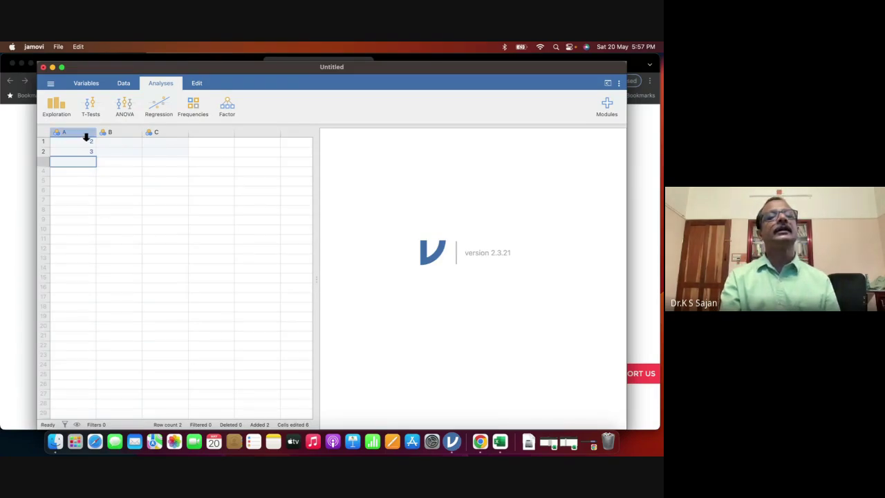
- Delete columns A, B and C from the jamovi data sheet
{"action": "key", "text": "super+a"}
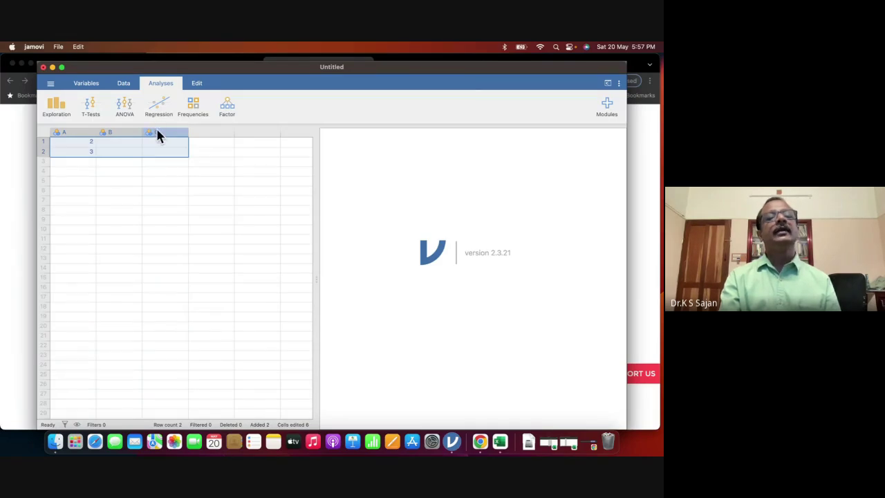
{"action": "right_click", "coordinate": [159, 134]}
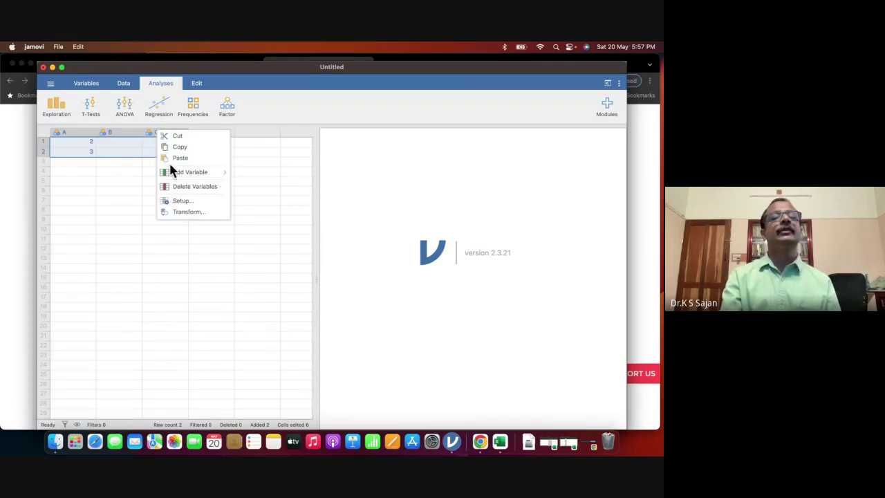
{"action": "left_click", "coordinate": [172, 185]}
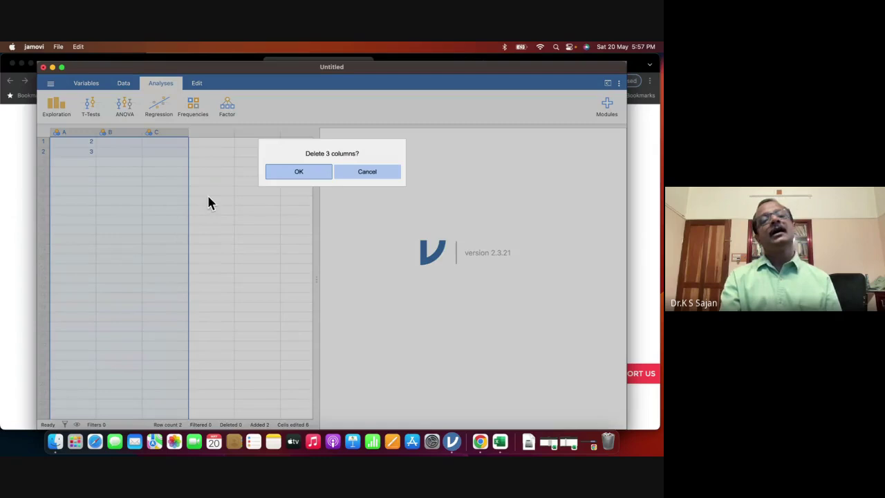
{"action": "left_click", "coordinate": [300, 173]}
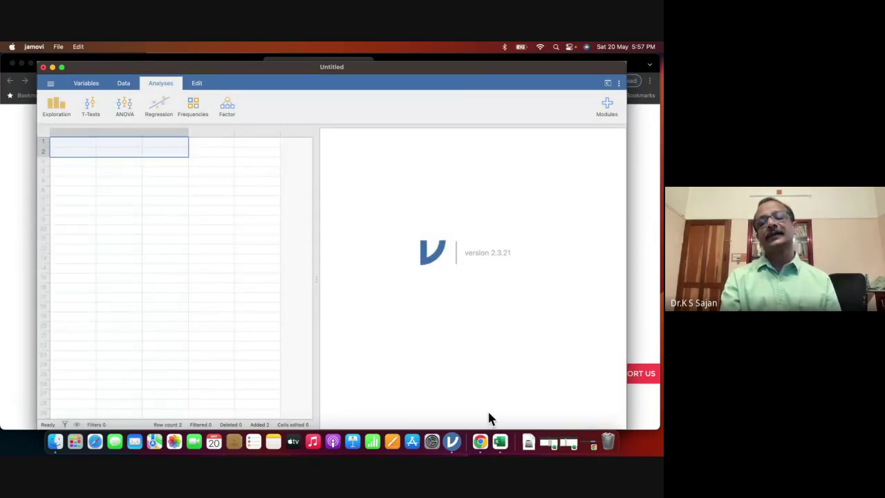
- Switch to the DATA - EDITED workbook in Excel and show its window in full screen
{"action": "left_click", "coordinate": [502, 443]}
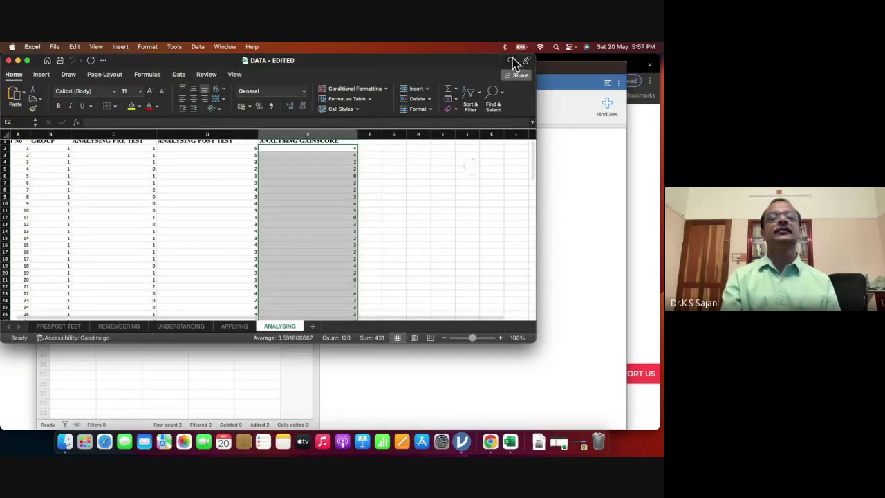
{"action": "left_click", "coordinate": [512, 62]}
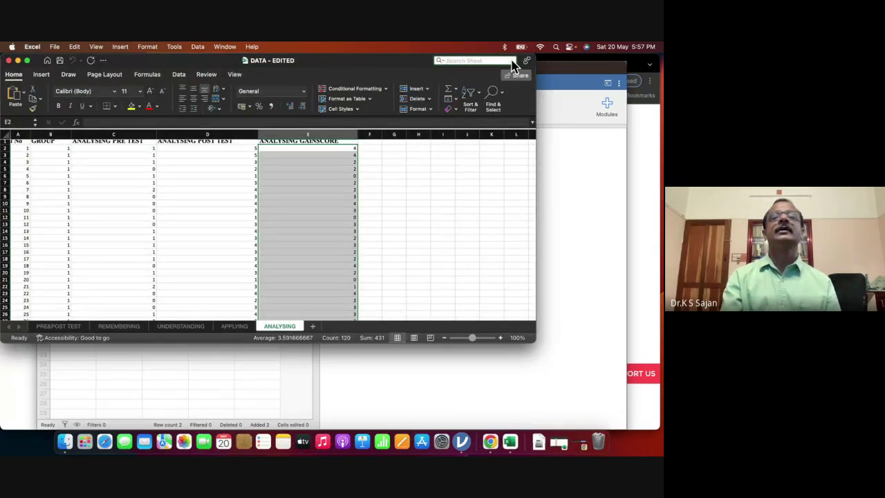
{"action": "left_click", "coordinate": [543, 119]}
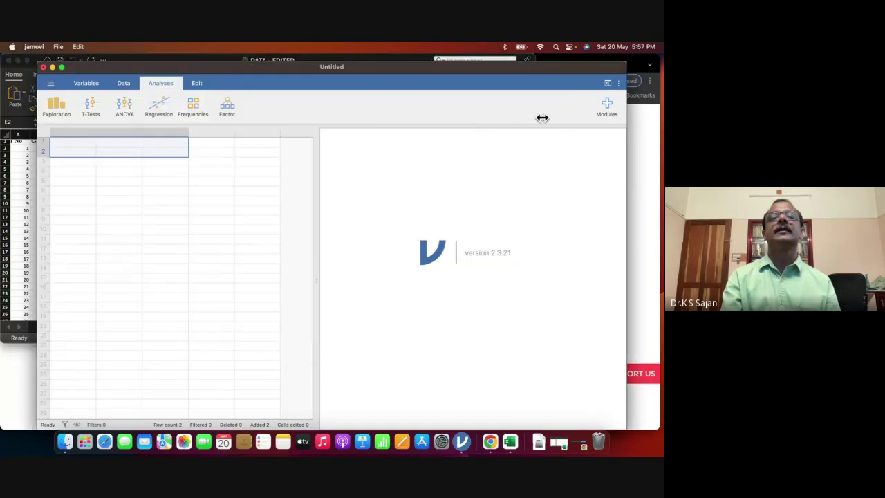
{"action": "left_click", "coordinate": [16, 275]}
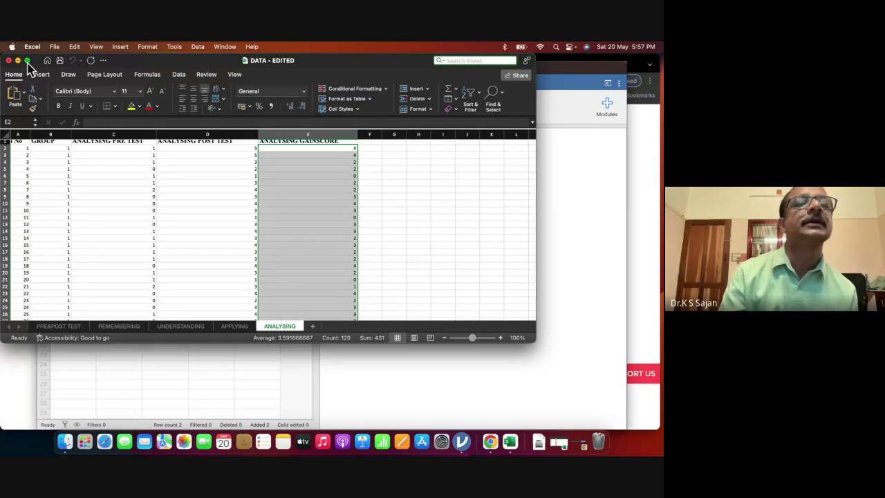
{"action": "mouse_move", "coordinate": [27, 61]}
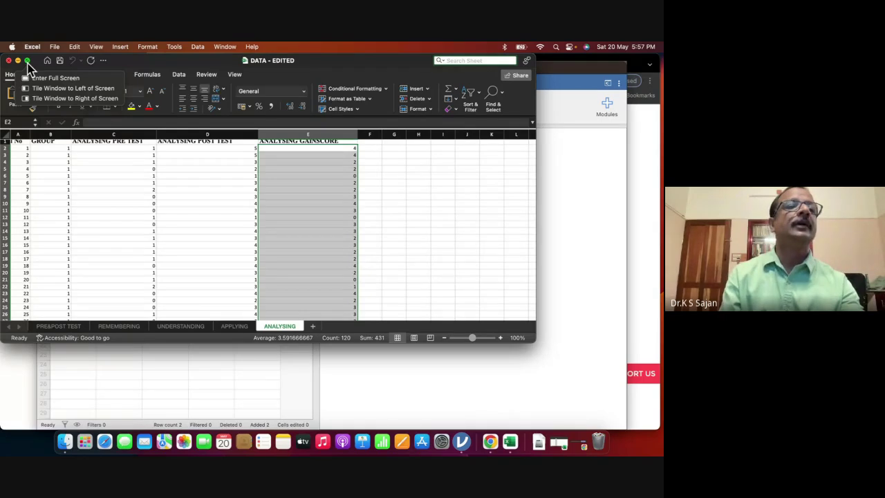
{"action": "left_click", "coordinate": [28, 62]}
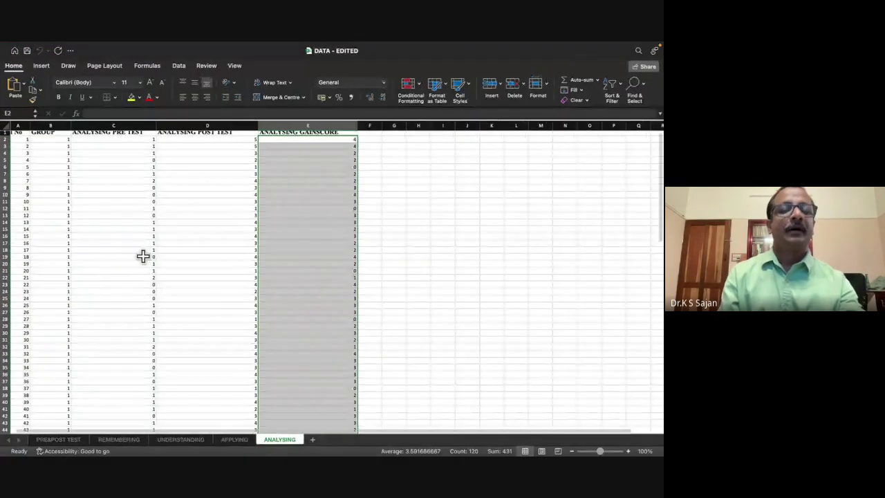
- Add a new blank worksheet after the ANALYSING sheet
{"action": "left_click", "coordinate": [313, 441]}
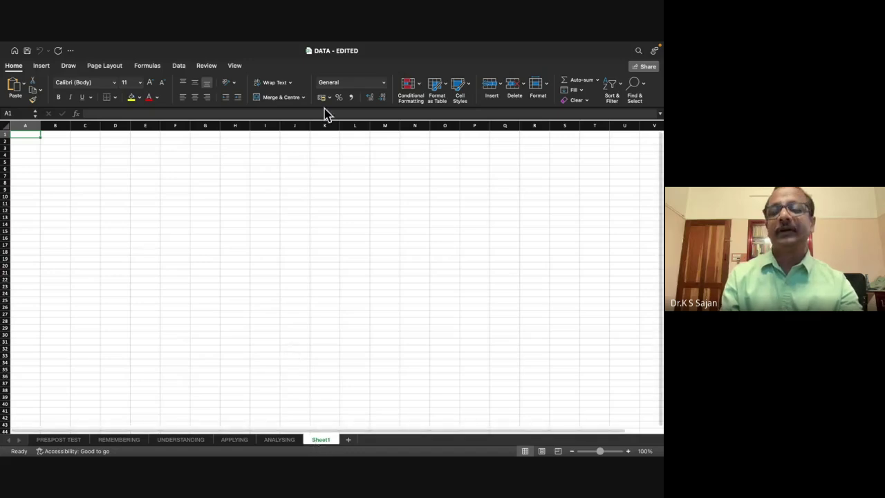
{"action": "left_click", "coordinate": [609, 450]}
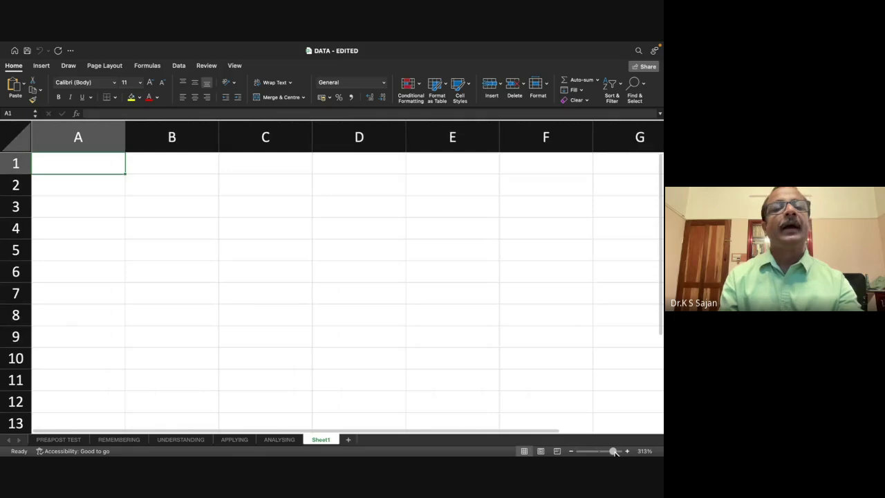
{"action": "left_click", "coordinate": [137, 185]}
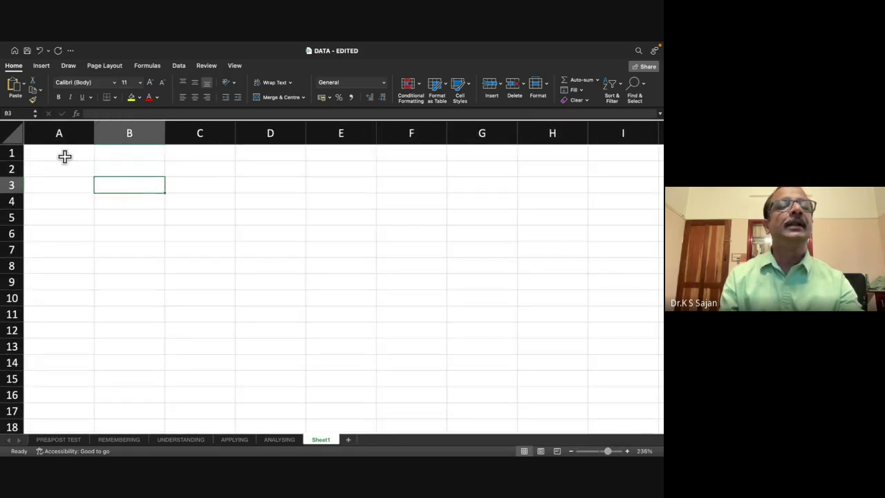
- Enter the column headings SLNO, GENDER and LOCALE in cells A1 to C1
{"action": "left_click", "coordinate": [63, 153]}
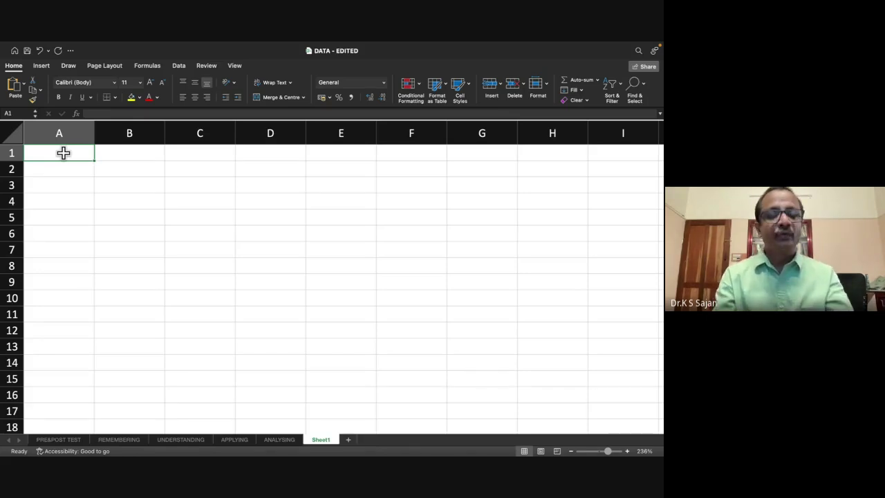
{"action": "type", "text": "SLNO"}
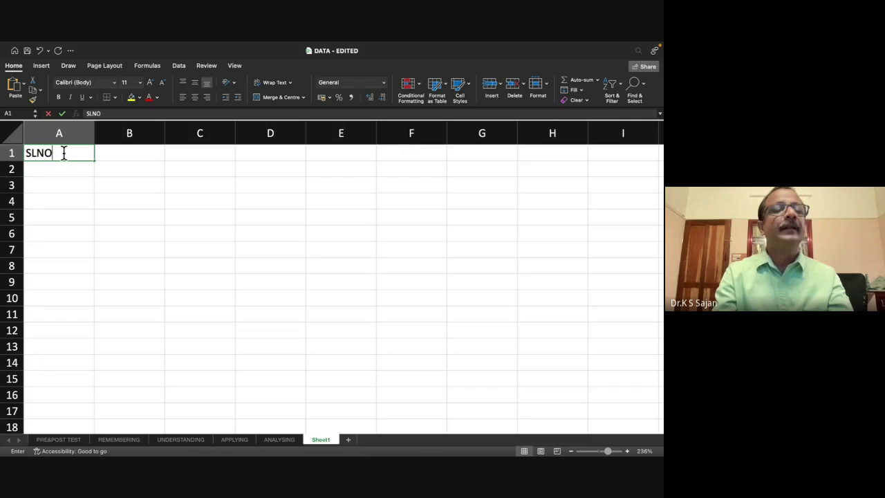
{"action": "left_click", "coordinate": [56, 169]}
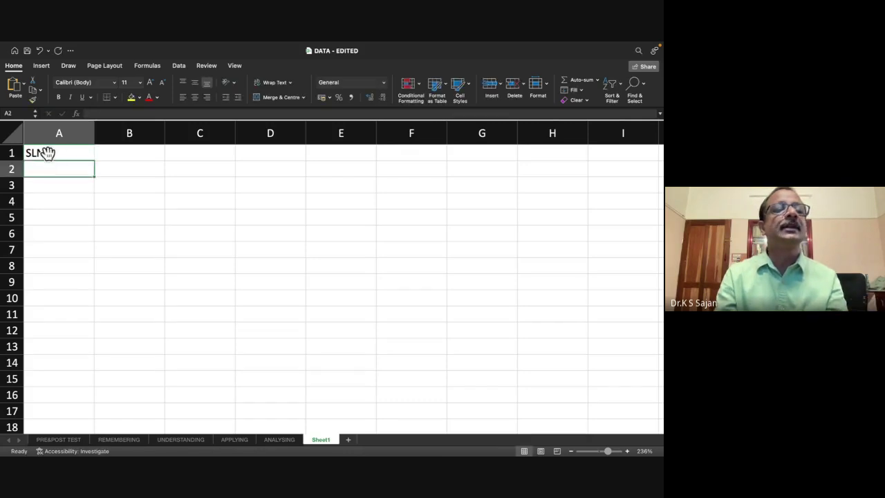
{"action": "left_click", "coordinate": [47, 153]}
{"action": "left_click", "coordinate": [134, 154]}
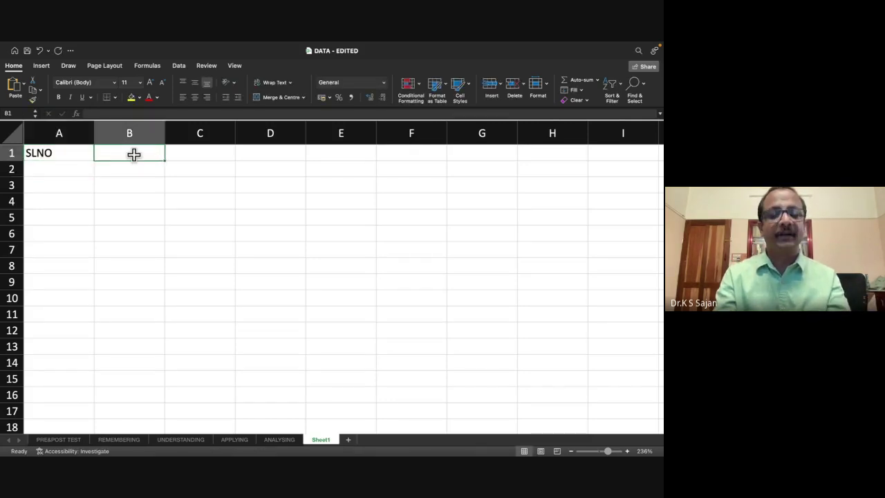
{"action": "type", "text": "GENDER"}
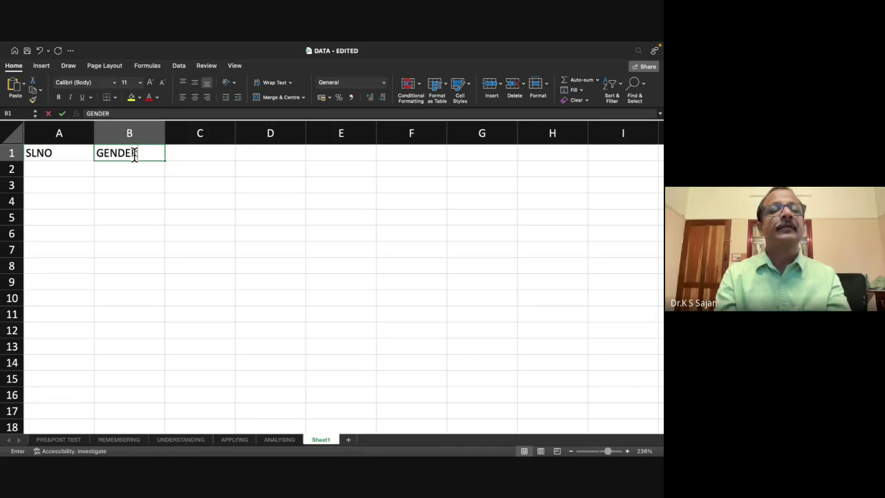
{"action": "left_click", "coordinate": [194, 154]}
{"action": "type", "text": "LOCALE"}
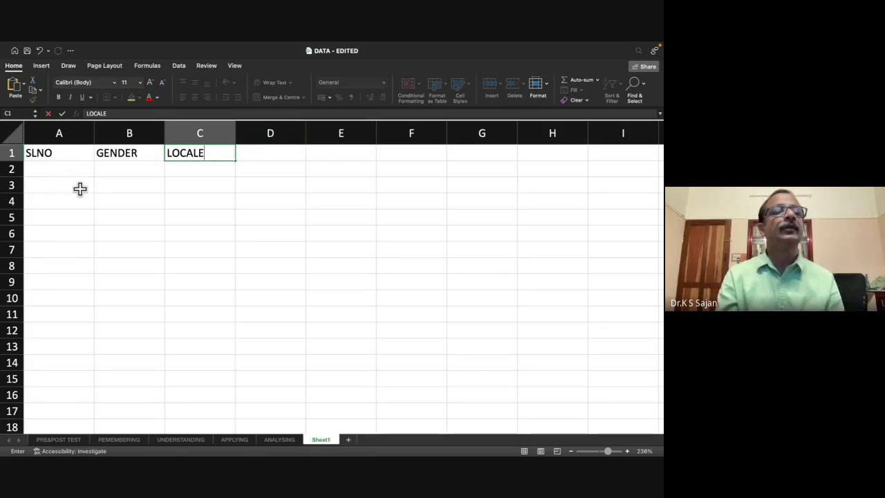
- Enter the serial numbers 1 and 2 in cells A2 and A3 under SLNO
{"action": "left_click", "coordinate": [66, 169]}
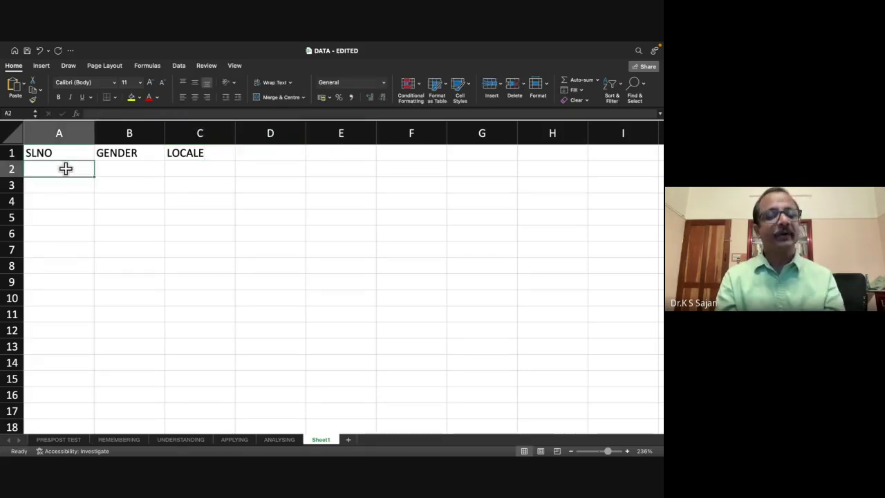
{"action": "type", "text": "1"}
{"action": "key", "text": "Return"}
{"action": "type", "text": "2"}
{"action": "key", "text": "Return"}
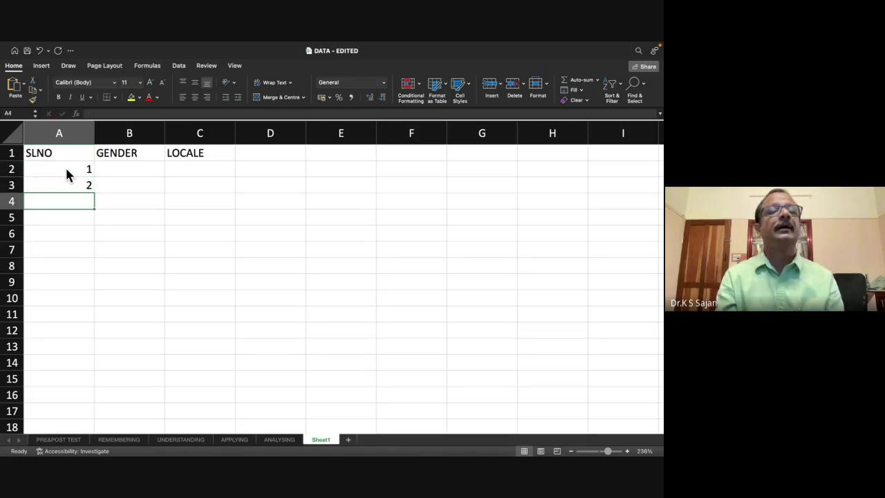
- Enter the gender codes M, F and T in cells B2 to B4
{"action": "left_click", "coordinate": [123, 173]}
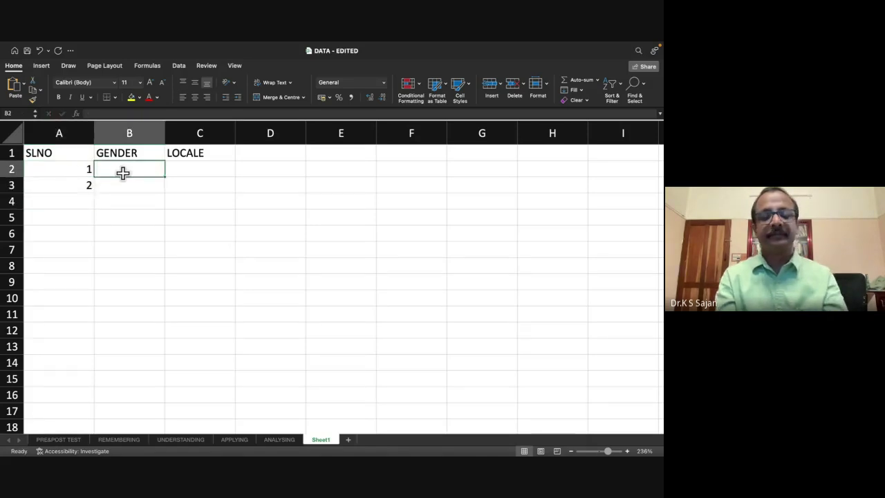
{"action": "type", "text": "M"}
{"action": "key", "text": "Return"}
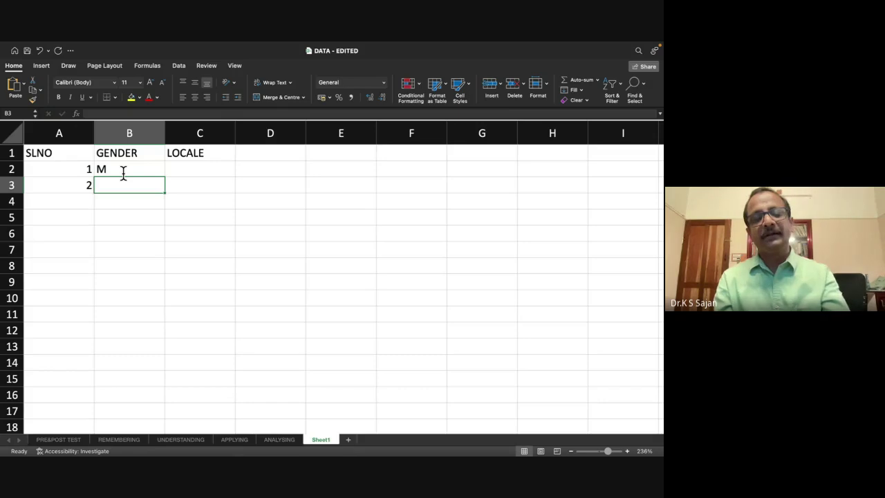
{"action": "type", "text": "F"}
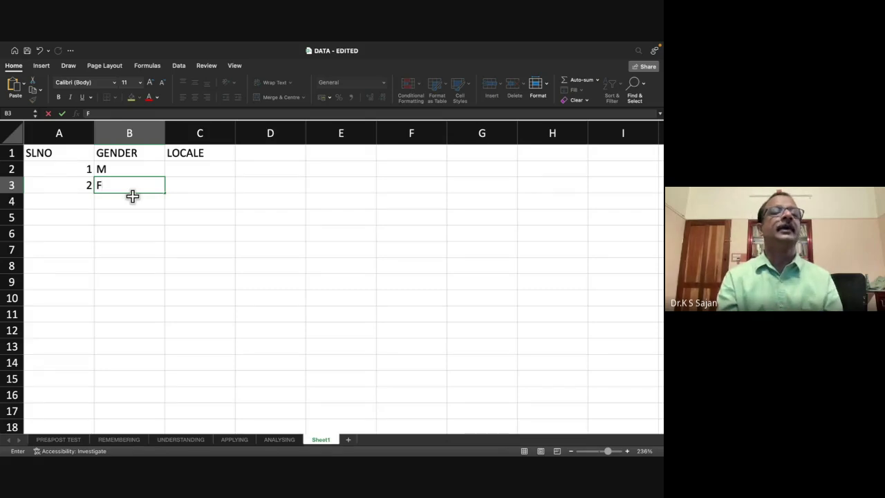
{"action": "left_click", "coordinate": [128, 170]}
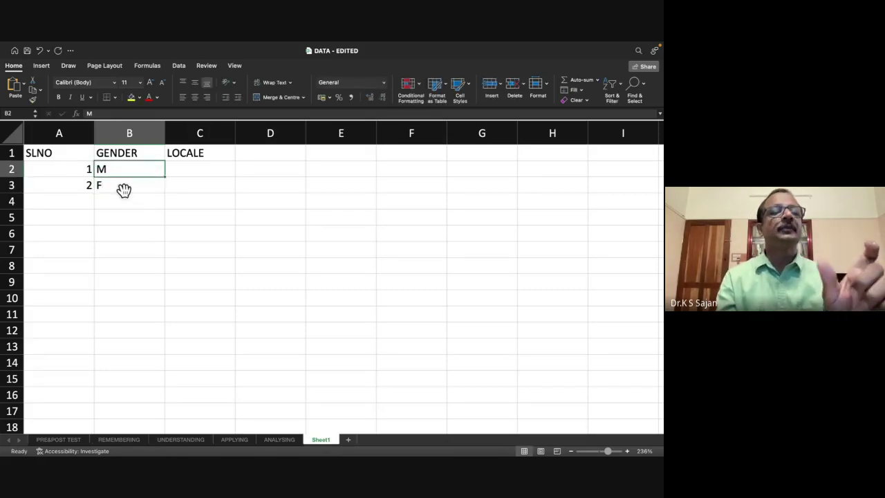
{"action": "left_click", "coordinate": [123, 189]}
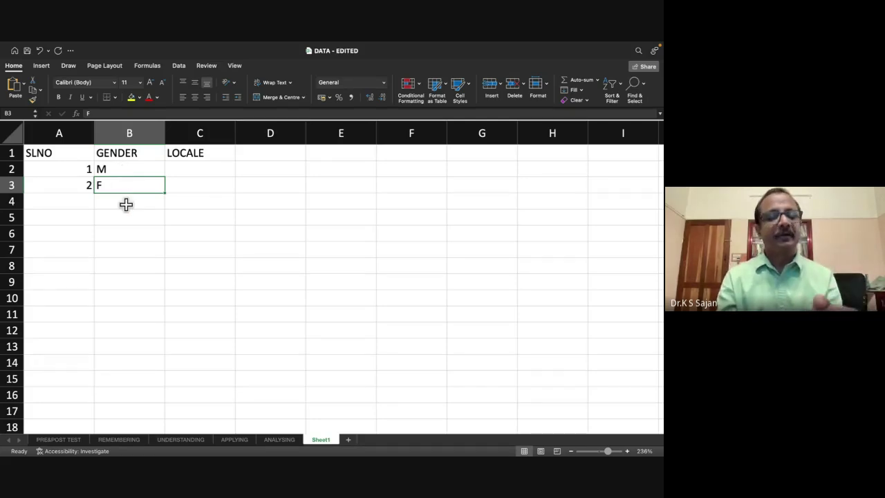
{"action": "left_click", "coordinate": [126, 204]}
{"action": "type", "text": "T"}
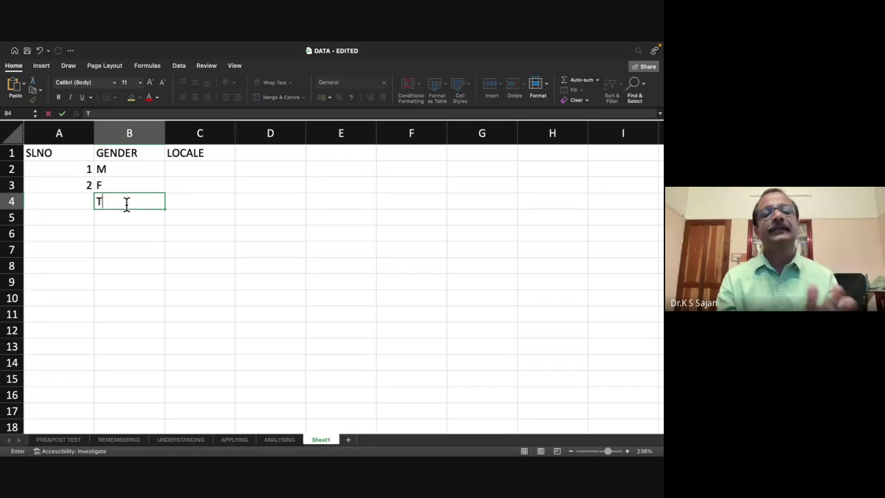
- Enter the locale codes U and R in cells C2 and C3
{"action": "left_click", "coordinate": [207, 169]}
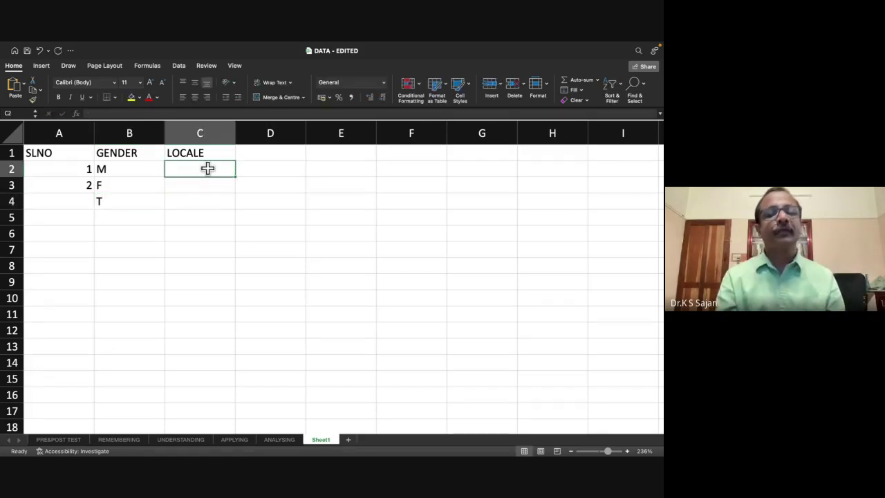
{"action": "type", "text": "U"}
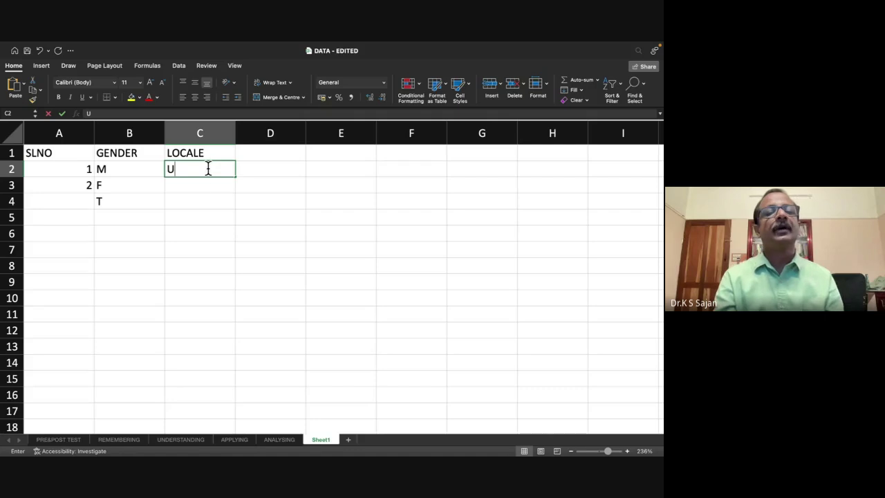
{"action": "left_click", "coordinate": [199, 184]}
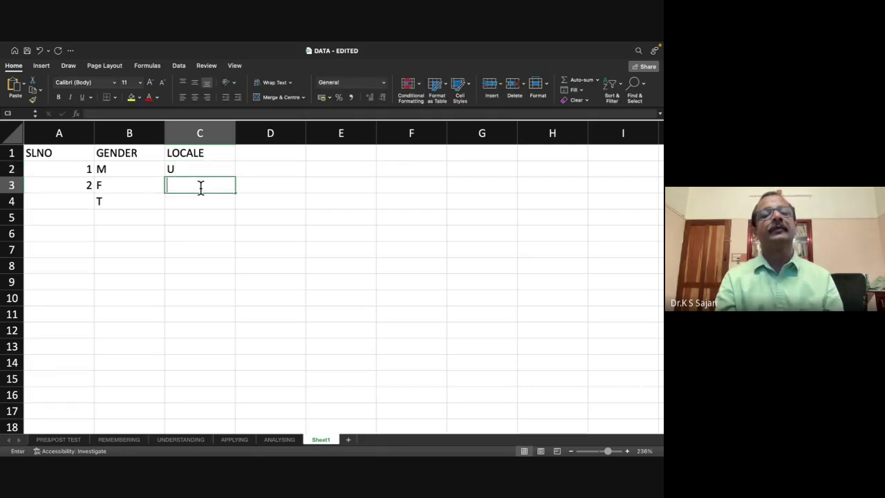
{"action": "type", "text": "R"}
{"action": "key", "text": "Return"}
{"action": "key", "text": "Return"}
- Add the column heading MI in cell D1, beside LOCALE
{"action": "left_click", "coordinate": [255, 153]}
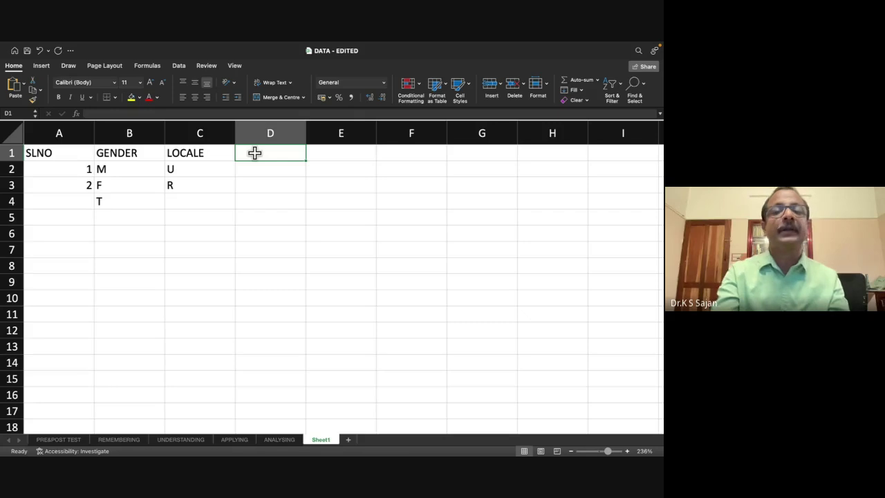
{"action": "type", "text": "MI"}
{"action": "left_click", "coordinate": [257, 169]}
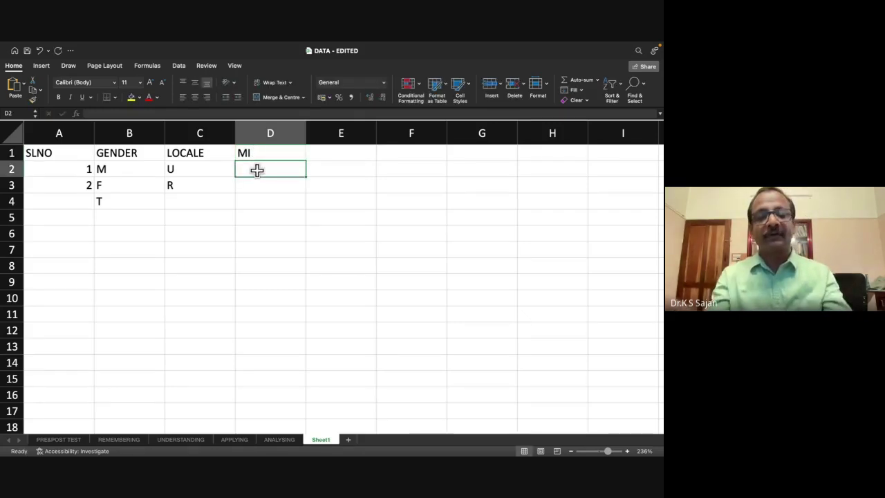
- Enter the MI scores 78 and 56 in cells D2 and D3
{"action": "type", "text": "78"}
{"action": "key", "text": "Return"}
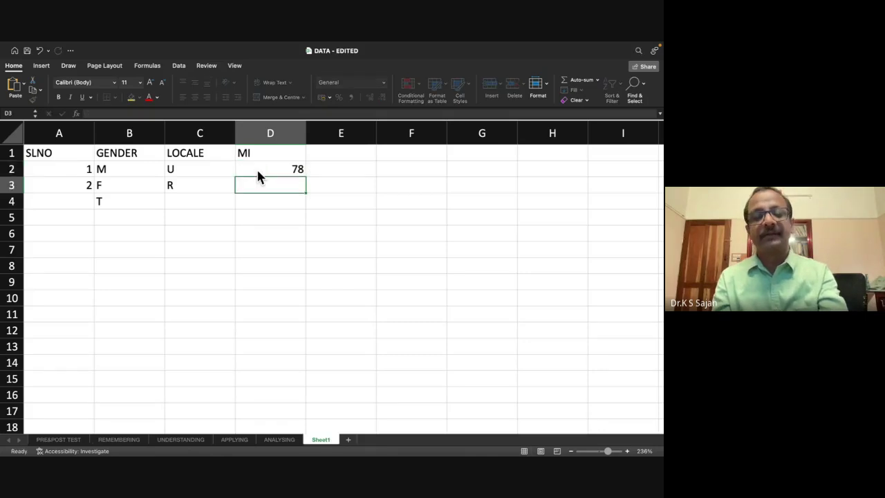
{"action": "type", "text": "56"}
{"action": "key", "text": "Return"}
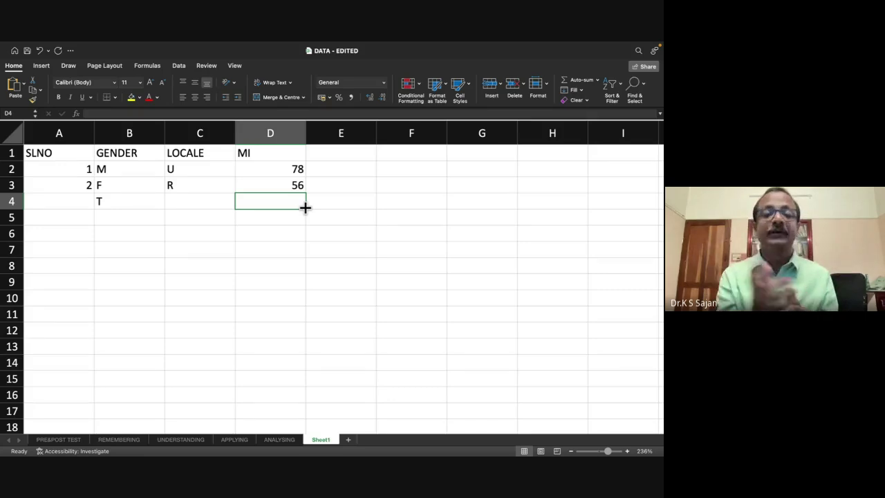
- Replace the heading in D1 with ITEM 1 and enter the item scores 1, 0 and 1 in cells D2 to D4
{"action": "left_click", "coordinate": [290, 155]}
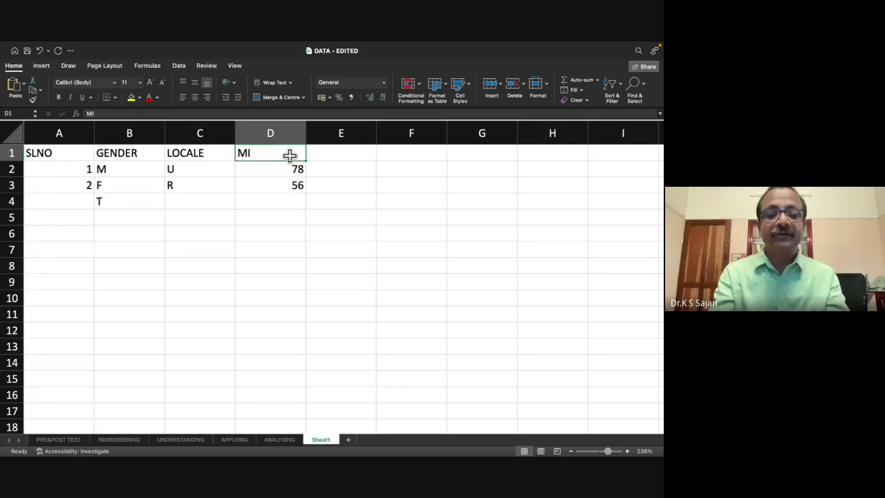
{"action": "type", "text": "ITEM 1"}
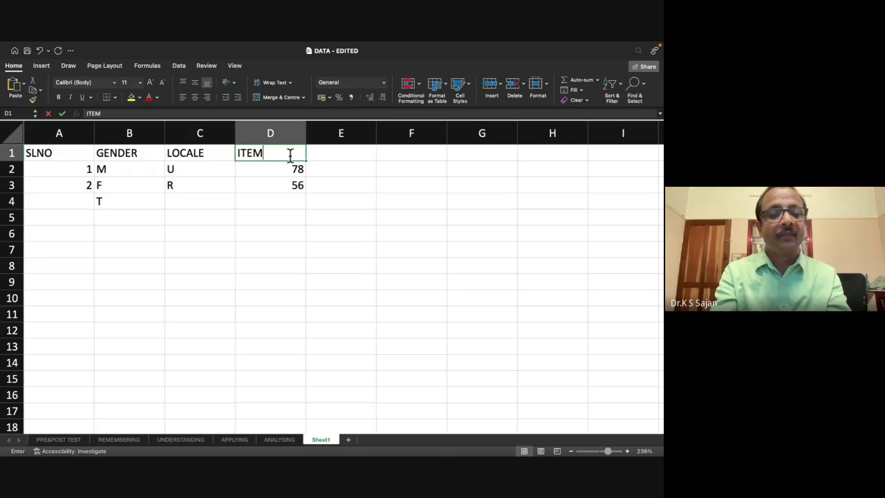
{"action": "left_click", "coordinate": [293, 170]}
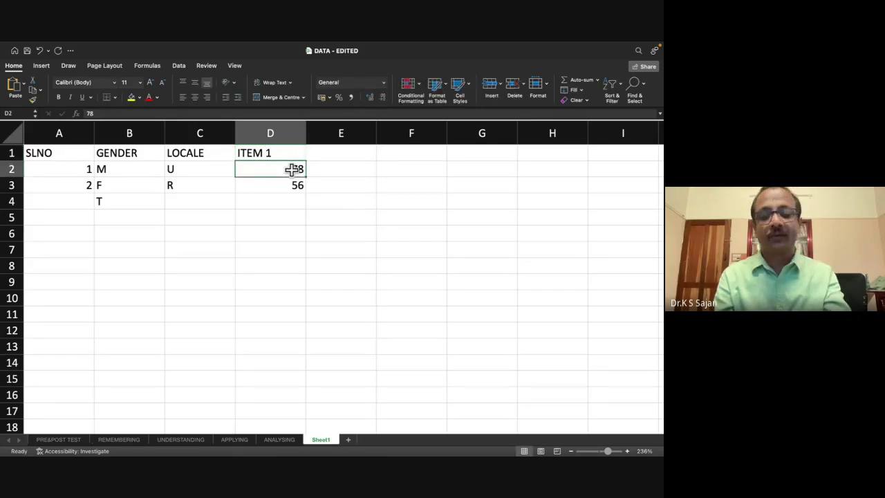
{"action": "type", "text": "1"}
{"action": "key", "text": "Return"}
{"action": "type", "text": "0"}
{"action": "key", "text": "Return"}
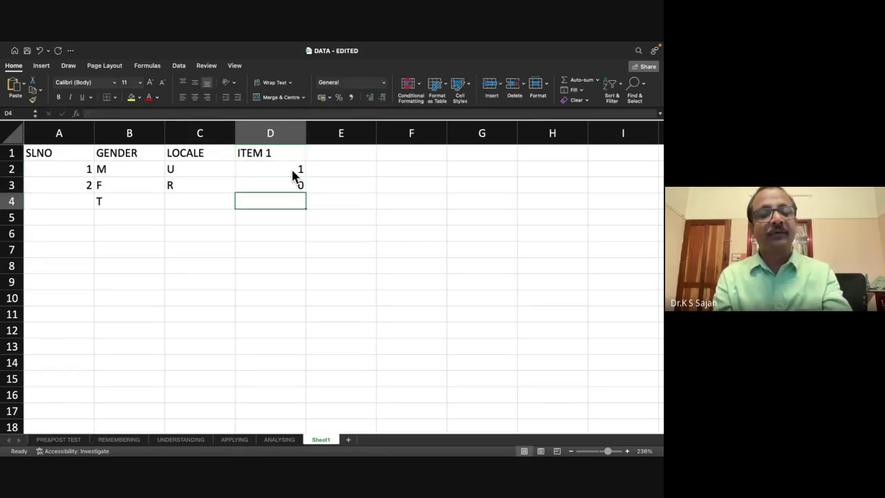
{"action": "type", "text": "1"}
{"action": "key", "text": "Return"}
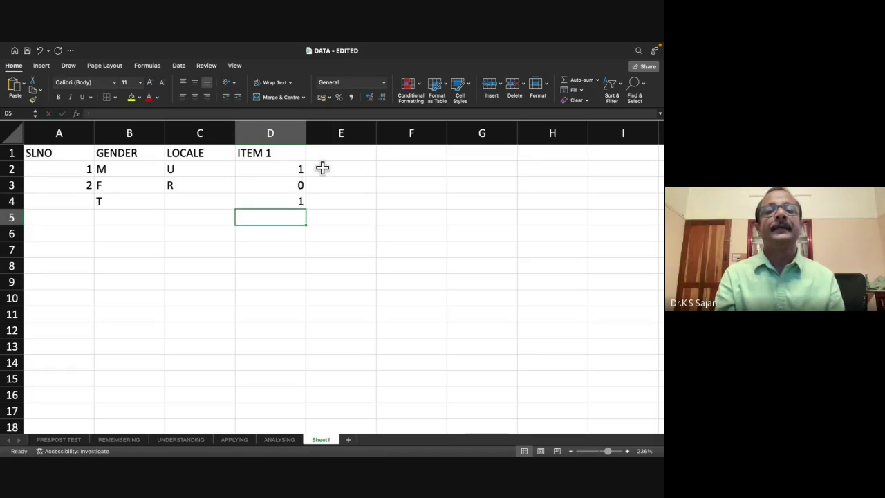
- Clear the ITEM 1 heading and its scores from column D
{"action": "left_click", "coordinate": [349, 156]}
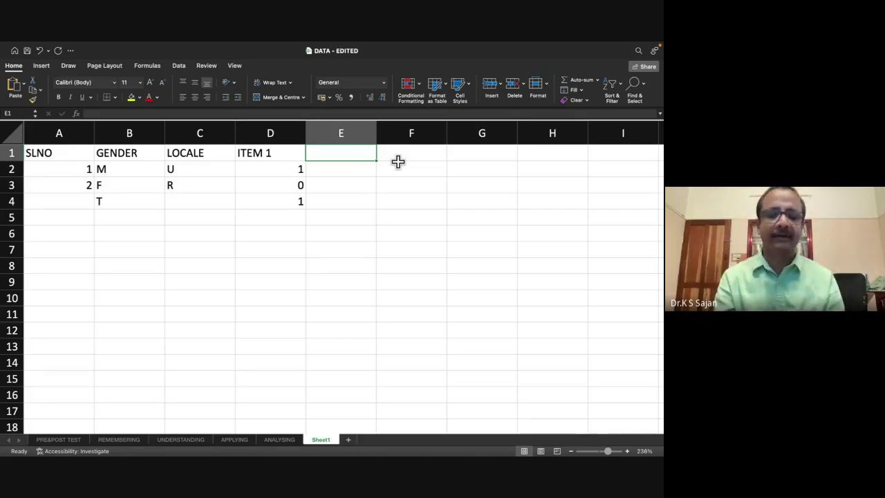
{"action": "left_click_drag", "start_coordinate": [290, 152], "coordinate": [291, 199]}
{"action": "left_click", "coordinate": [294, 201]}
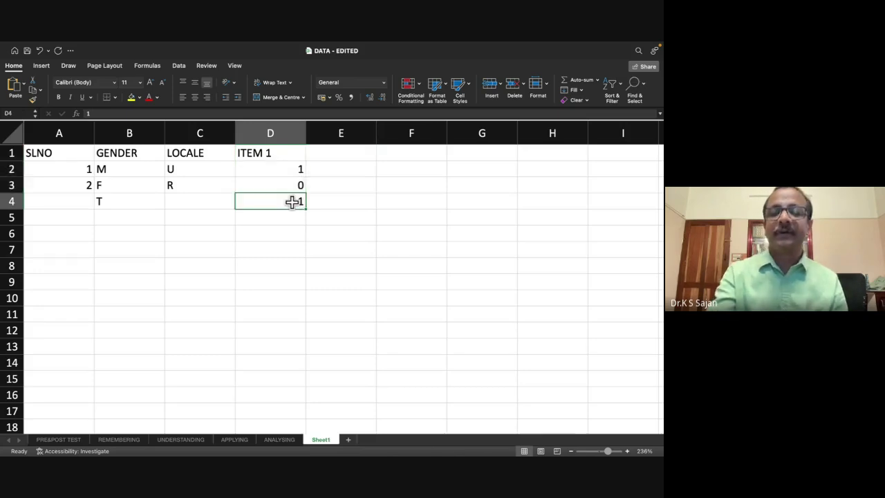
{"action": "left_click_drag", "start_coordinate": [287, 153], "coordinate": [286, 178]}
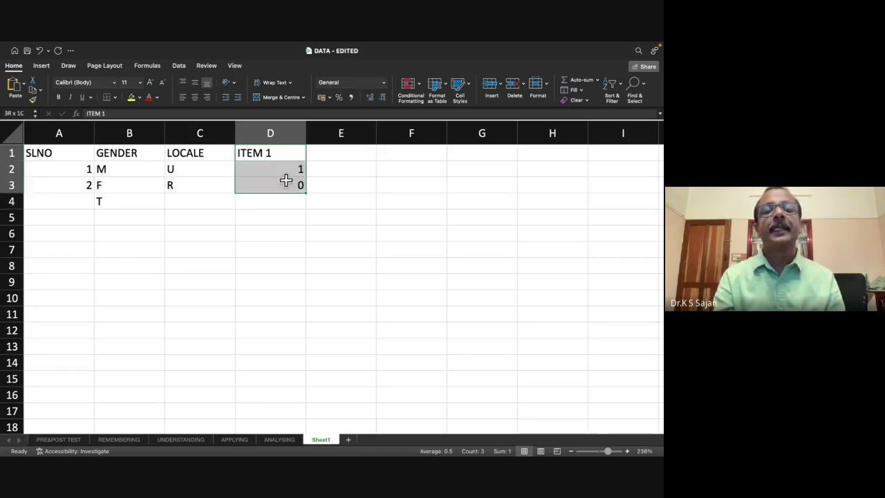
{"action": "key", "text": "Delete"}
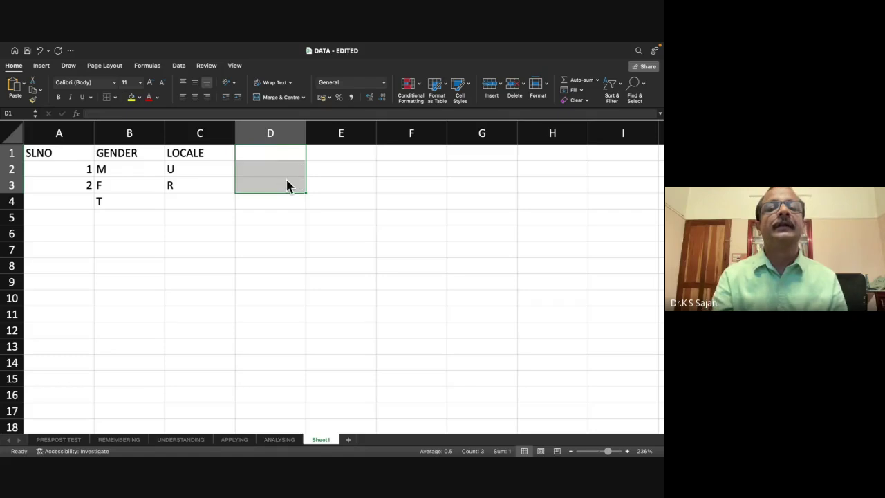
- Enter the column headings MI in cell D1 and ACHIEMENT in cell E1
{"action": "left_click", "coordinate": [276, 155]}
{"action": "type", "text": "MI"}
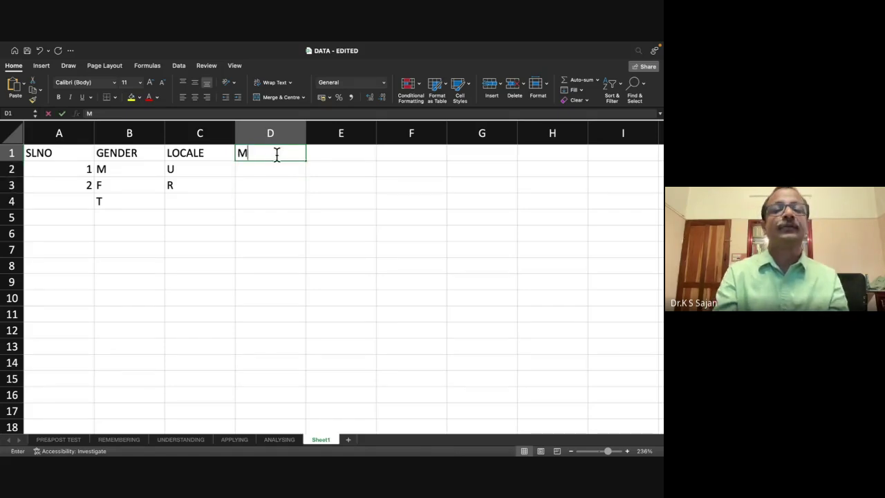
{"action": "left_click", "coordinate": [266, 175]}
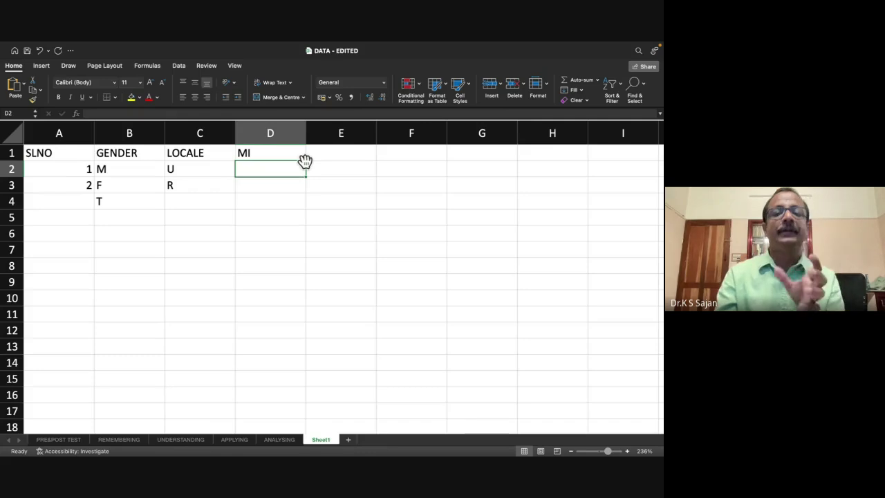
{"action": "left_click", "coordinate": [276, 154]}
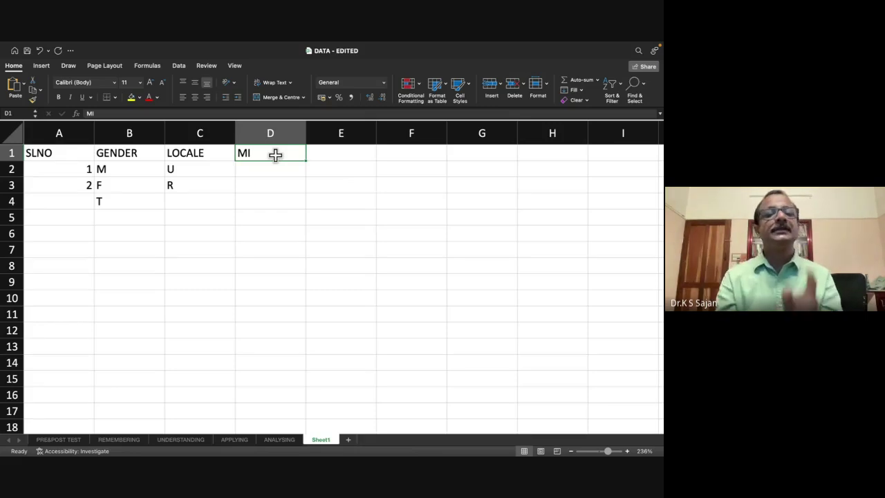
{"action": "left_click", "coordinate": [342, 151]}
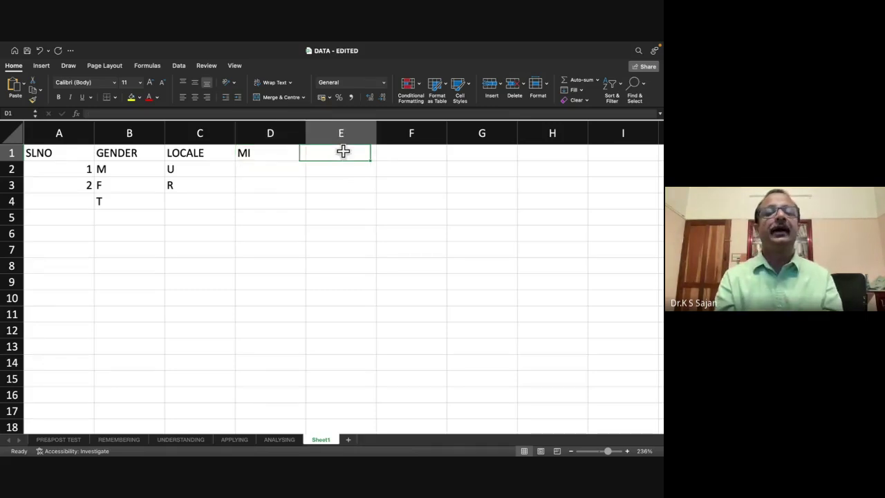
{"action": "type", "text": "ACHI"}
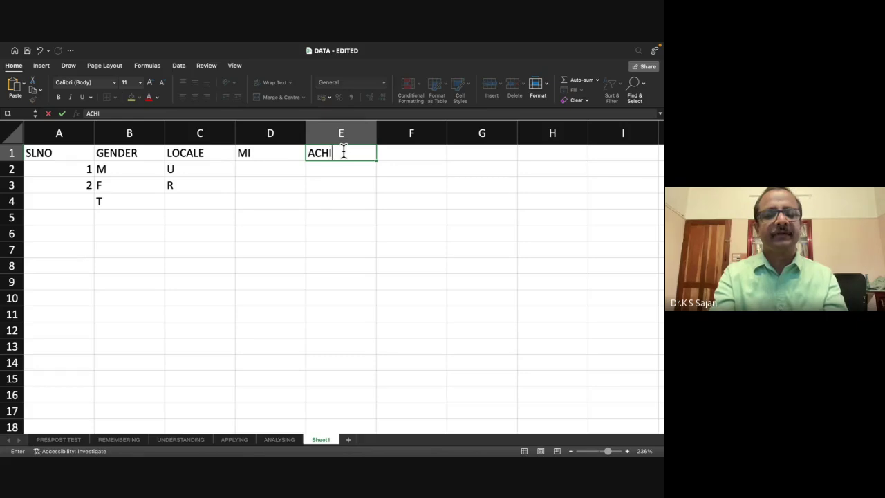
{"action": "type", "text": "EMENT"}
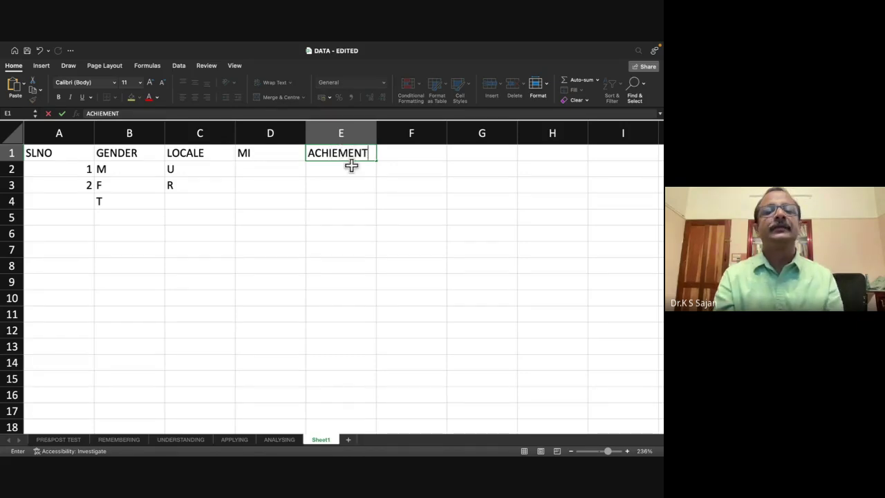
{"action": "left_click", "coordinate": [348, 169]}
{"action": "left_click", "coordinate": [258, 169]}
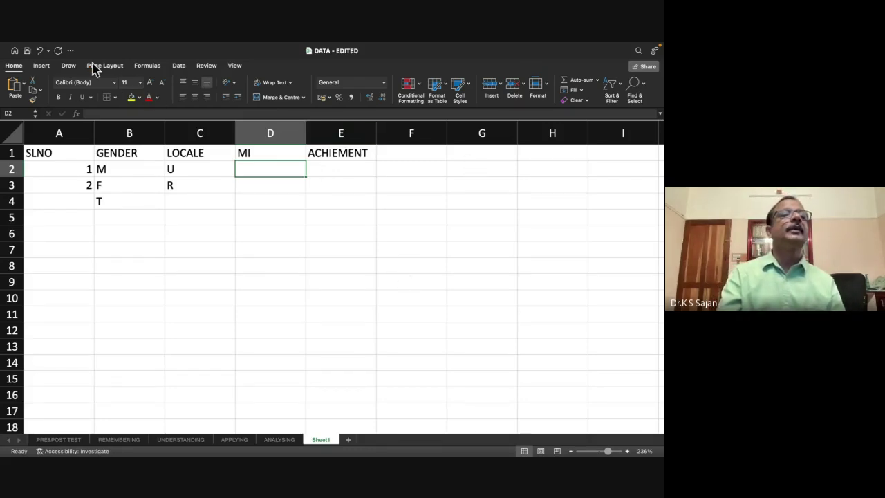
- Take the sample workbook out of full screen and open the recent workbook "mi data new 400 data"
{"action": "mouse_move", "coordinate": [100, 43]}
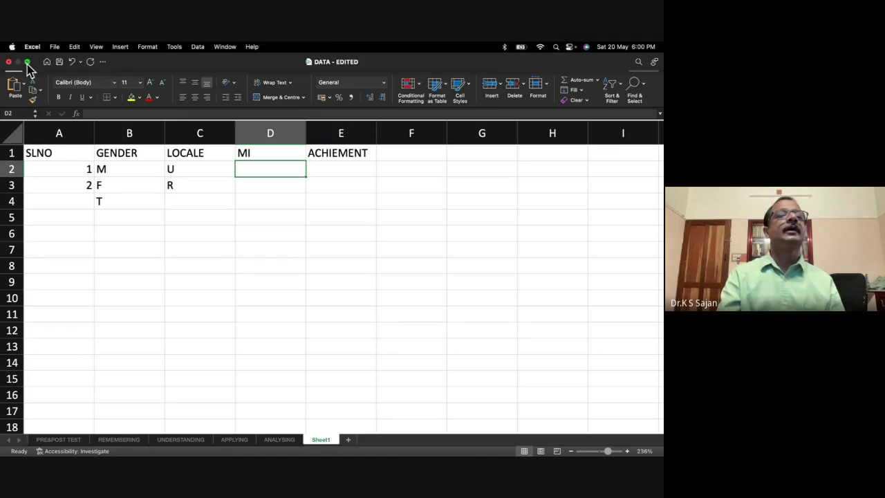
{"action": "mouse_move", "coordinate": [27, 63]}
{"action": "left_click", "coordinate": [43, 79]}
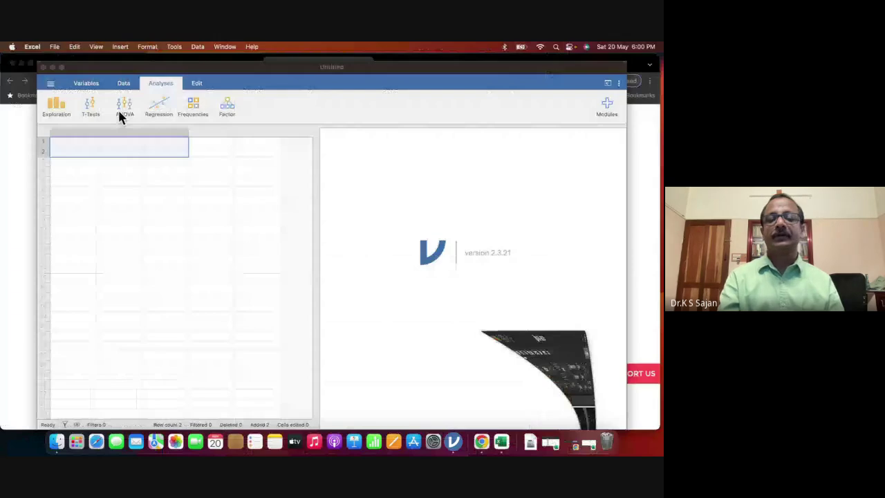
{"action": "left_click", "coordinate": [501, 446]}
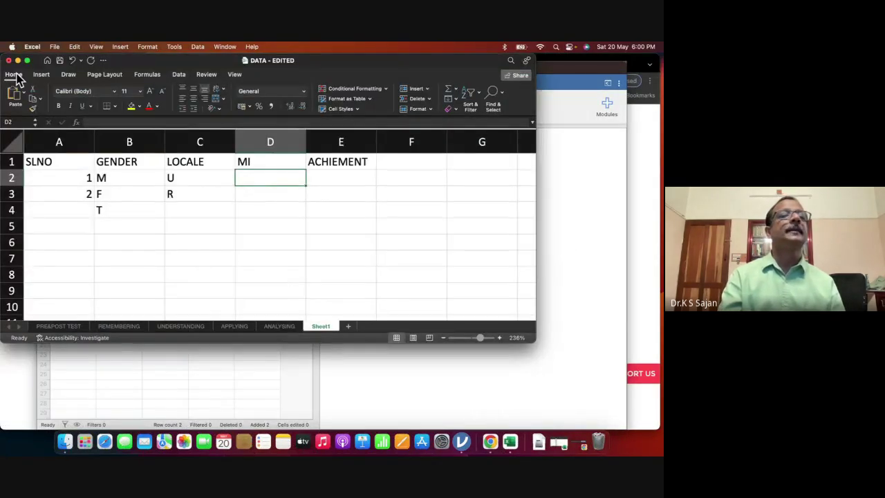
{"action": "left_click", "coordinate": [55, 47]}
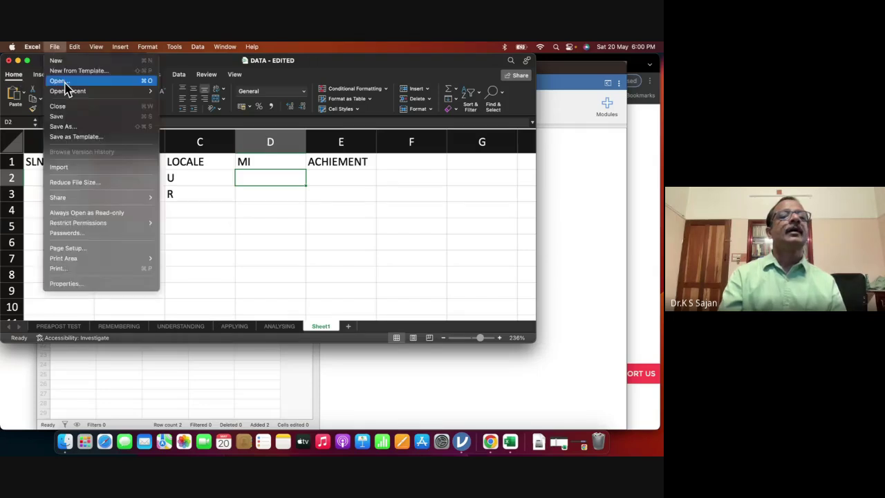
{"action": "mouse_move", "coordinate": [69, 92]}
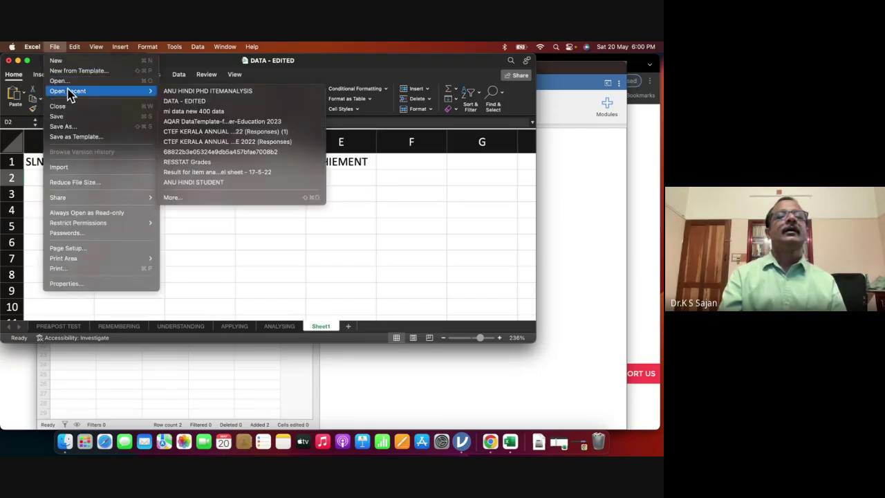
{"action": "left_click", "coordinate": [191, 112]}
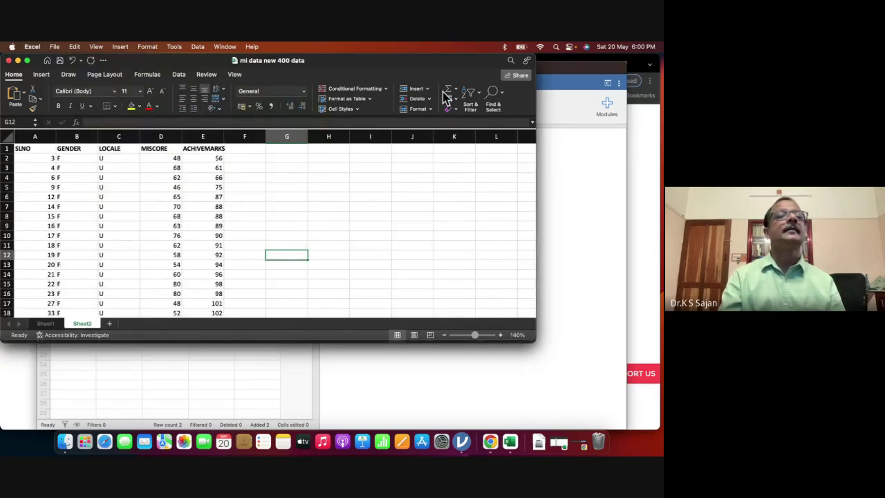
- Show the opened workbook in full screen and enlarge its sheet zoom to 251%
{"action": "left_click", "coordinate": [26, 61]}
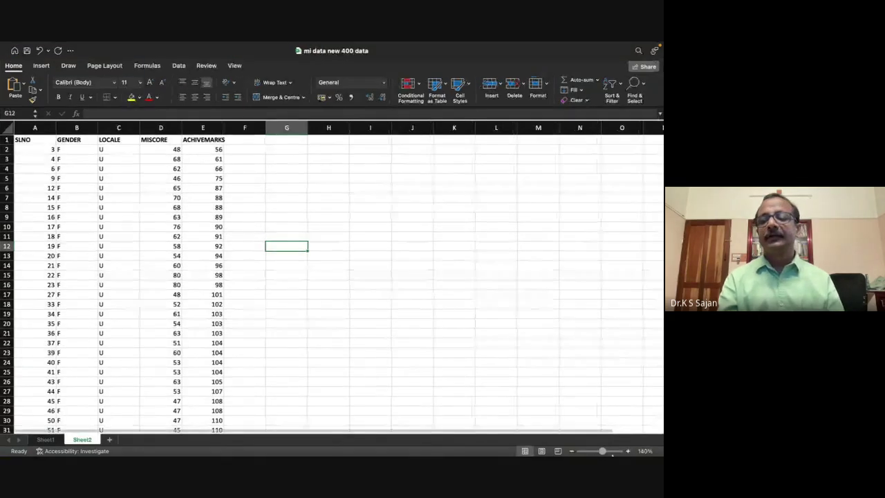
{"action": "left_click_drag", "start_coordinate": [598, 447], "coordinate": [609, 450]}
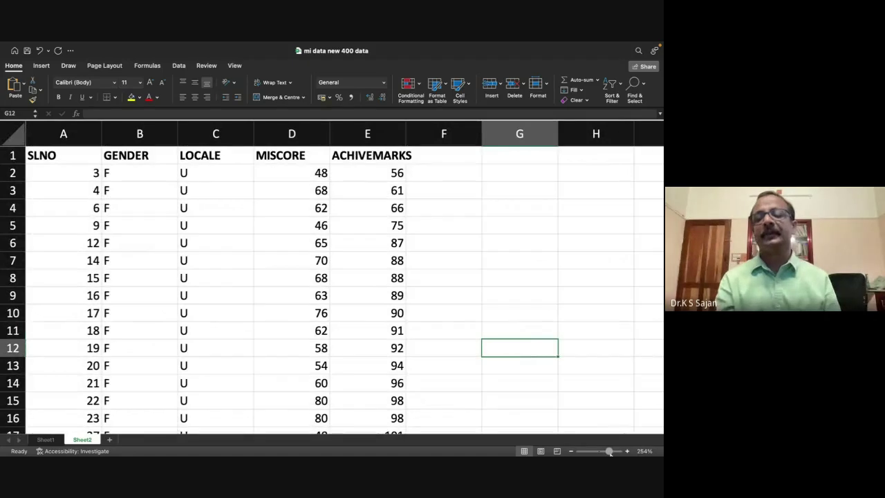
{"action": "left_click_drag", "start_coordinate": [608, 451], "coordinate": [608, 451]}
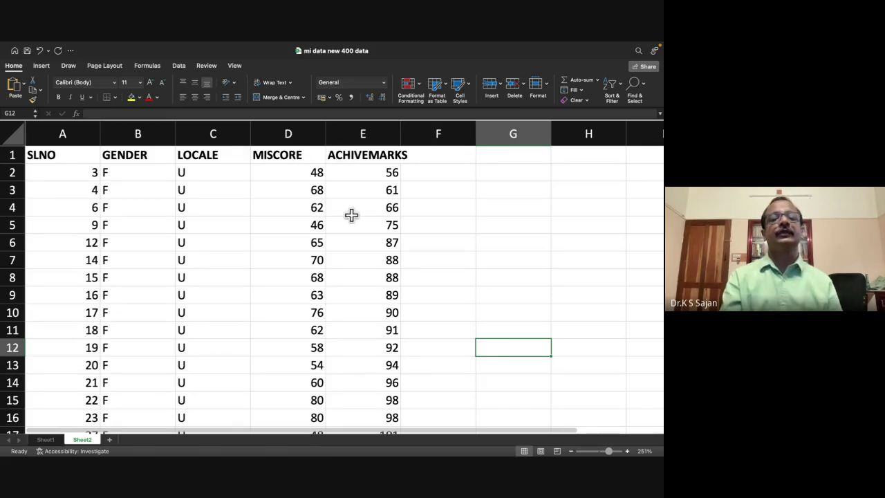
- Look through the dataset's serial number, gender, locale, MISCORE and ACHIVEMARKS records, and return to the header row
{"action": "scroll", "coordinate": [239, 247], "scroll_direction": "down", "scroll_amount": 1}
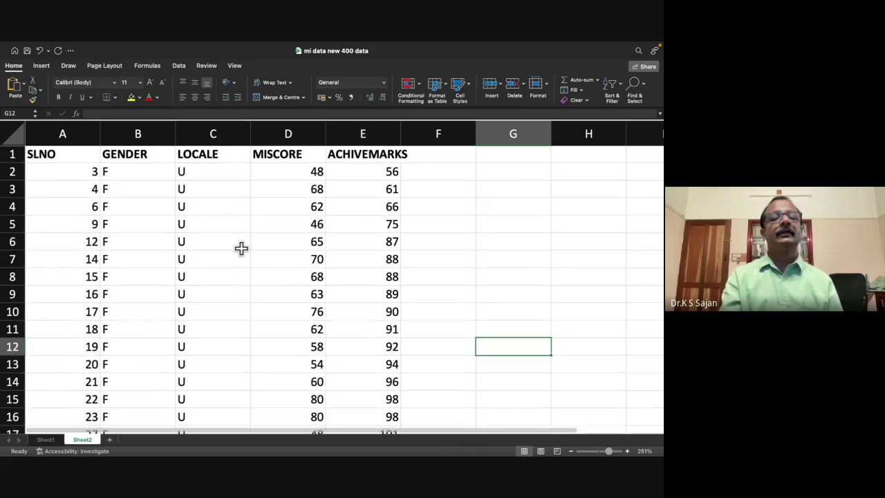
{"action": "scroll", "coordinate": [241, 248], "scroll_direction": "down", "scroll_amount": 20}
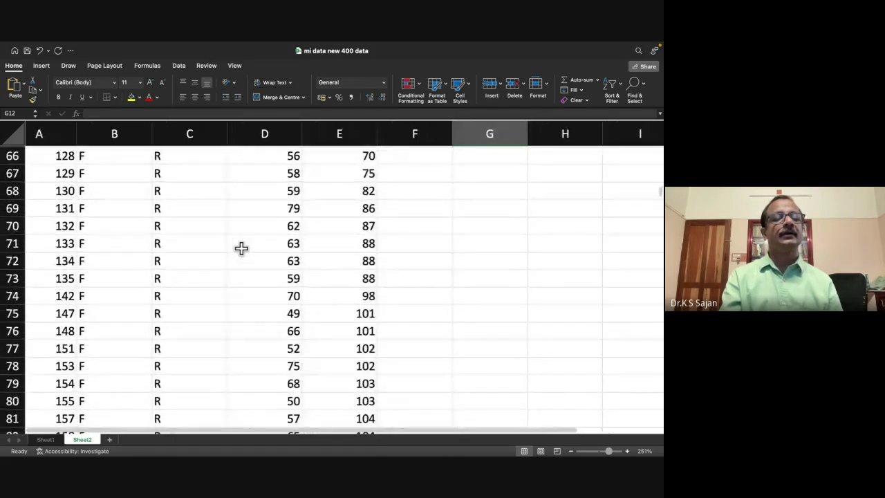
{"action": "scroll", "coordinate": [241, 248], "scroll_direction": "down", "scroll_amount": 11}
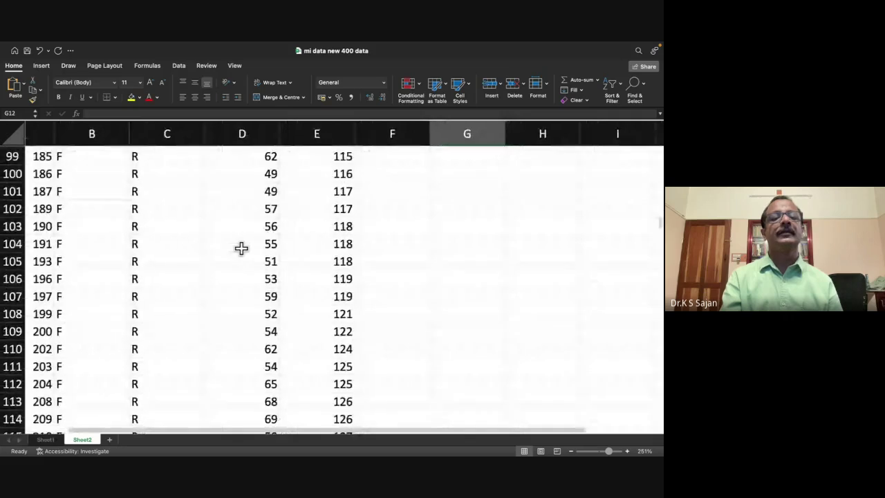
{"action": "scroll", "coordinate": [242, 248], "scroll_direction": "up", "scroll_amount": 8}
{"action": "scroll", "coordinate": [241, 247], "scroll_direction": "left", "scroll_amount": 2}
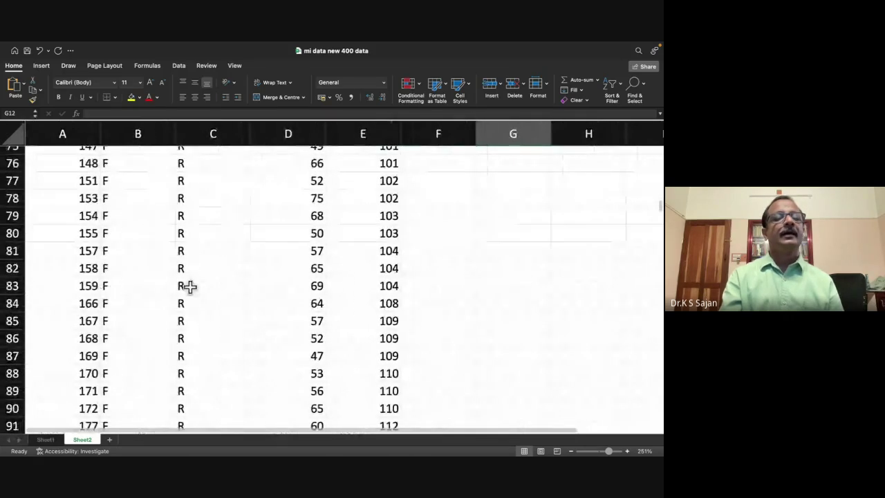
{"action": "scroll", "coordinate": [190, 285], "scroll_direction": "up", "scroll_amount": 20}
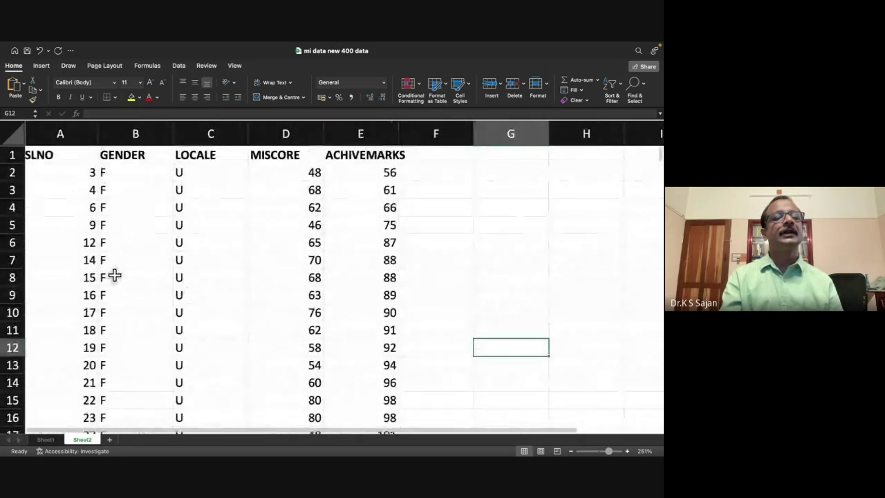
{"action": "scroll", "coordinate": [90, 266], "scroll_direction": "down", "scroll_amount": 1}
{"action": "scroll", "coordinate": [71, 255], "scroll_direction": "up", "scroll_amount": 1}
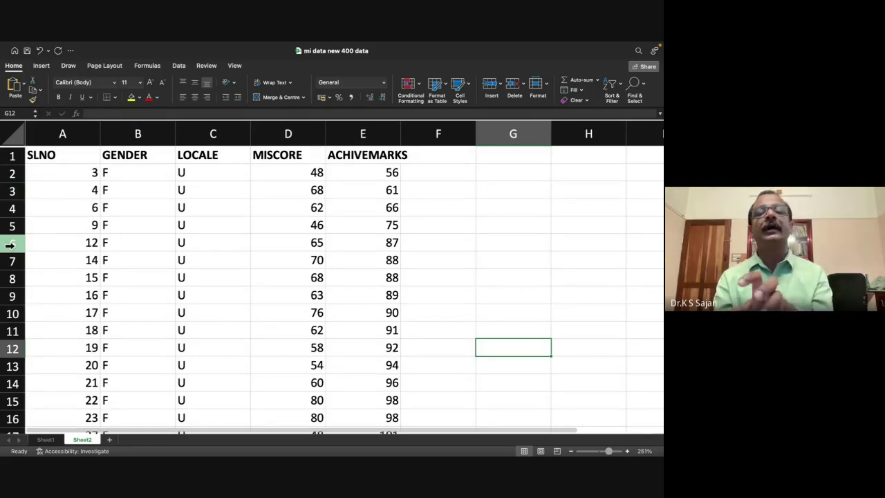
- Select the whole of row 4 to highlight a single respondent's record
{"action": "left_click", "coordinate": [486, 248]}
{"action": "left_click", "coordinate": [486, 229]}
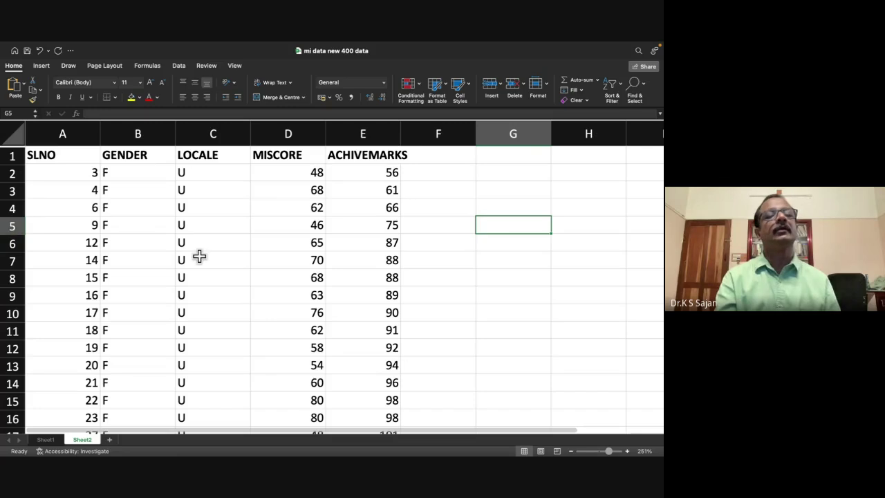
{"action": "left_click", "coordinate": [10, 208]}
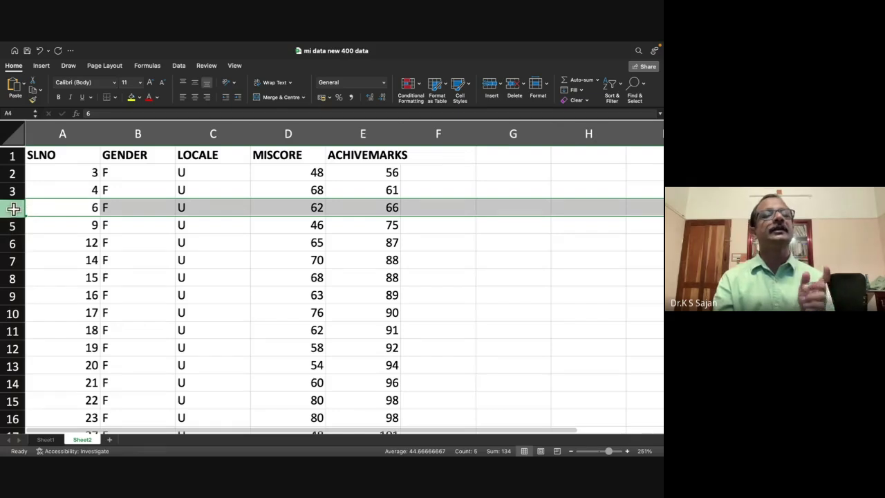
- Clear the row highlight by selecting cell A6 and look over the dataset's records and column headings
{"action": "left_click", "coordinate": [44, 239]}
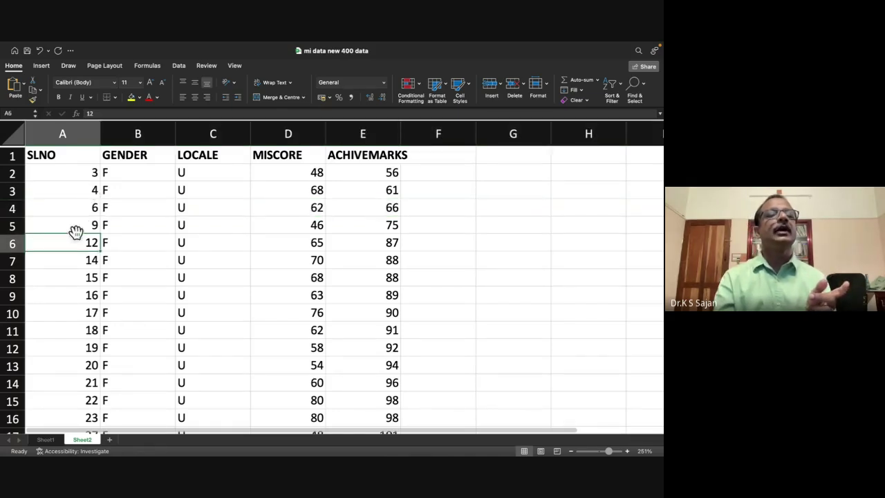
{"action": "scroll", "coordinate": [73, 231], "scroll_direction": "up", "scroll_amount": 1}
{"action": "scroll", "coordinate": [65, 193], "scroll_direction": "down", "scroll_amount": 5}
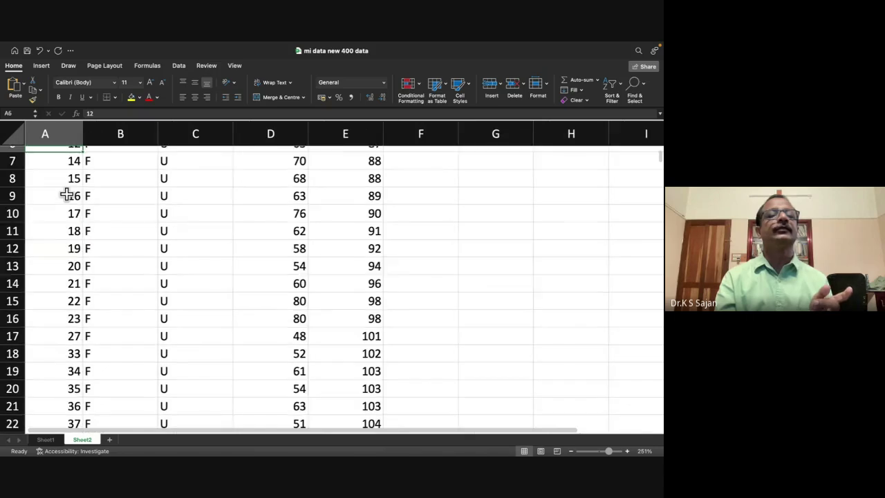
{"action": "scroll", "coordinate": [62, 193], "scroll_direction": "up", "scroll_amount": 5}
{"action": "scroll", "coordinate": [59, 192], "scroll_direction": "right", "scroll_amount": 1}
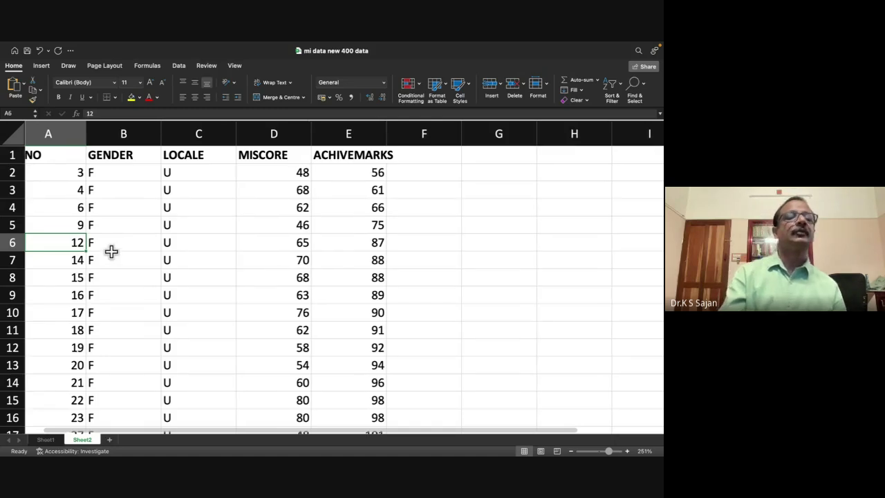
{"action": "scroll", "coordinate": [97, 228], "scroll_direction": "left", "scroll_amount": 1}
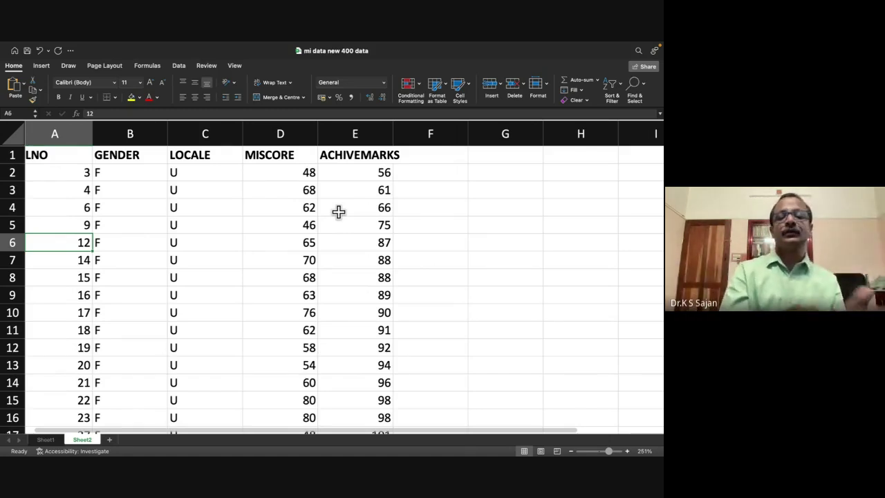
- Take the workbook out of full screen, and compare the item-wise responses on Sheet1 with the summary data on Sheet2
{"action": "mouse_move", "coordinate": [35, 44]}
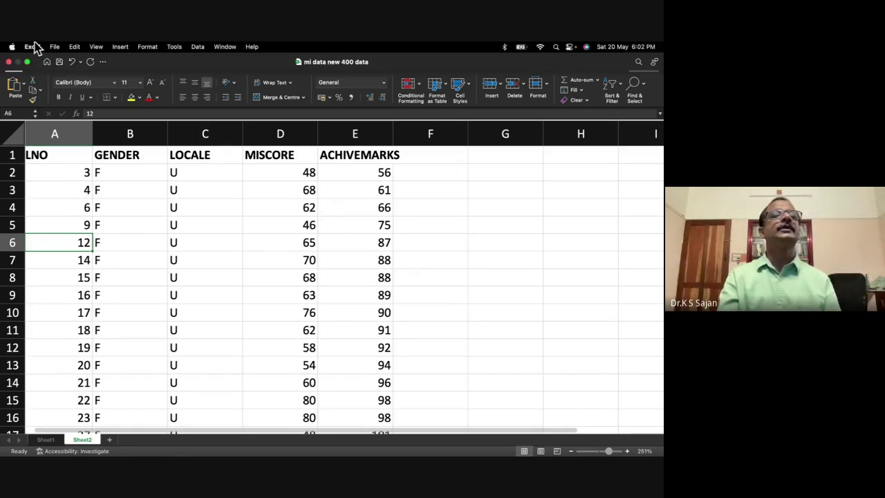
{"action": "mouse_move", "coordinate": [28, 65]}
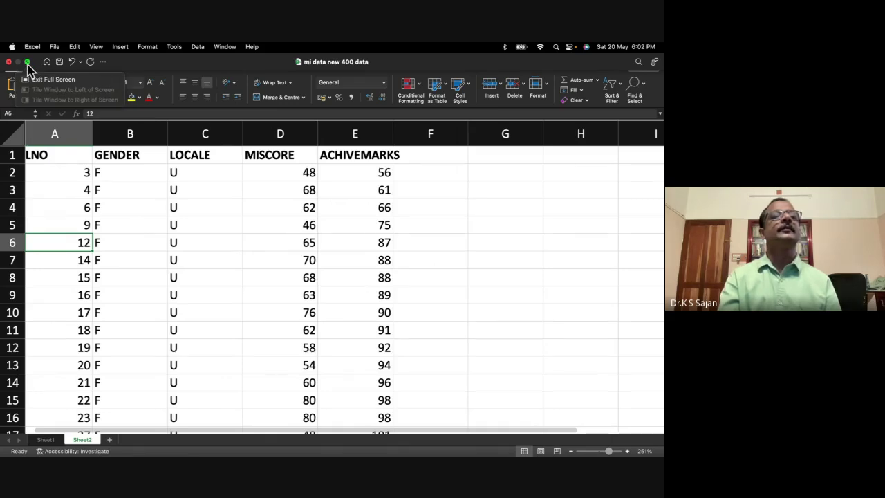
{"action": "left_click", "coordinate": [49, 79]}
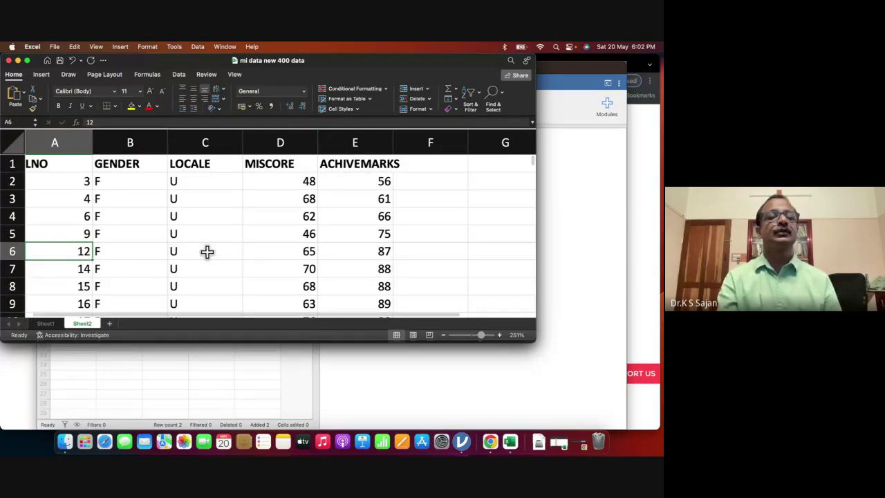
{"action": "left_click", "coordinate": [45, 324]}
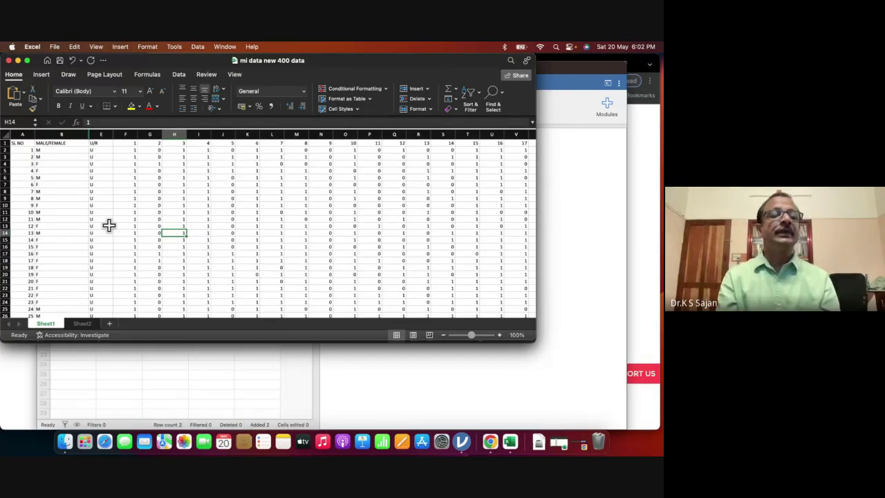
{"action": "left_click", "coordinate": [82, 323]}
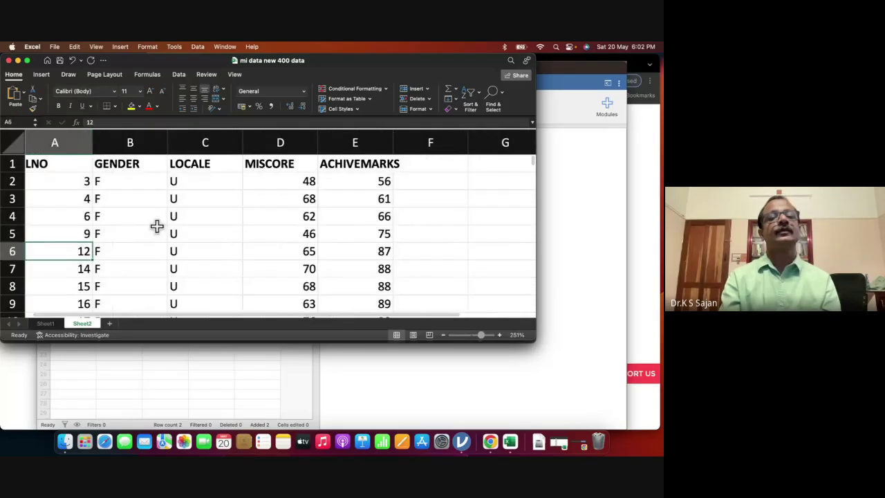
- Show the item-wise responses on Sheet1 enlarged to 160% zoom, and return to Sheet2
{"action": "left_click", "coordinate": [46, 324]}
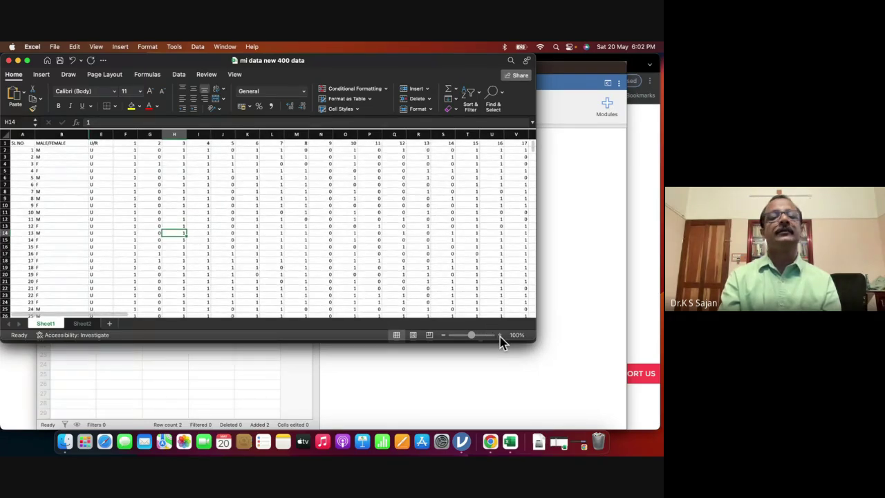
{"action": "left_click", "coordinate": [498, 335]}
{"action": "left_click", "coordinate": [499, 335]}
{"action": "left_click", "coordinate": [499, 335]}
{"action": "left_click", "coordinate": [498, 335]}
{"action": "left_click", "coordinate": [498, 335]}
{"action": "left_click", "coordinate": [498, 335]}
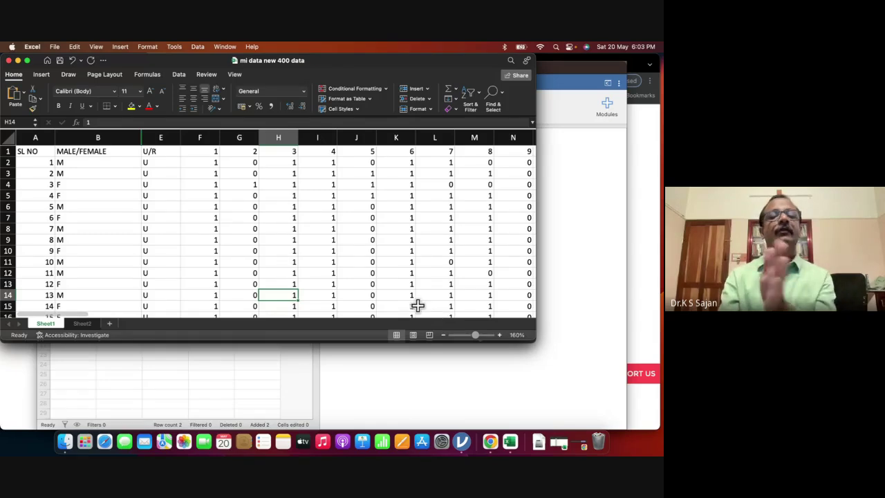
{"action": "left_click", "coordinate": [87, 325]}
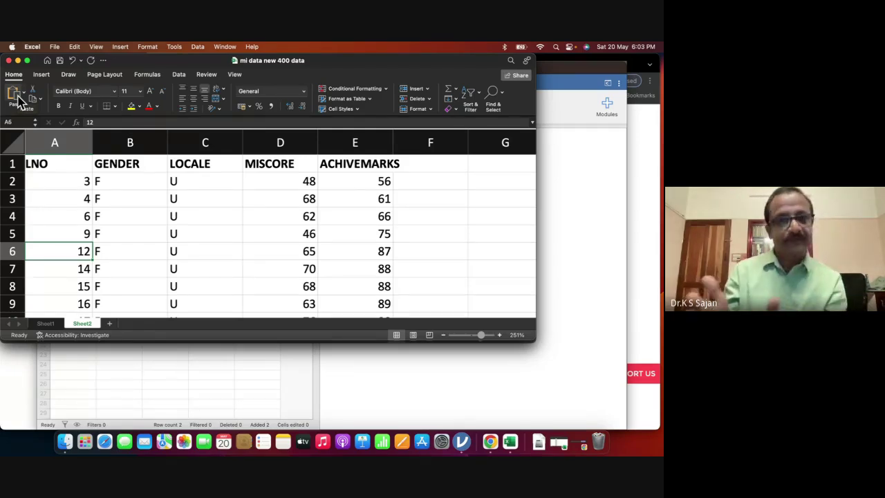
- Switch to Chrome and close the jamovi download, PSPP and JASP pages, keeping only the Meet call open
{"action": "left_click", "coordinate": [224, 353]}
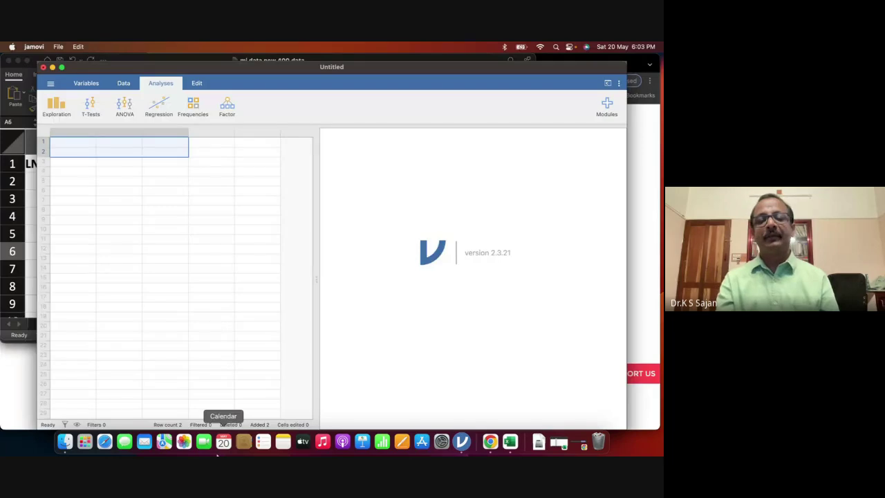
{"action": "left_click", "coordinate": [488, 441]}
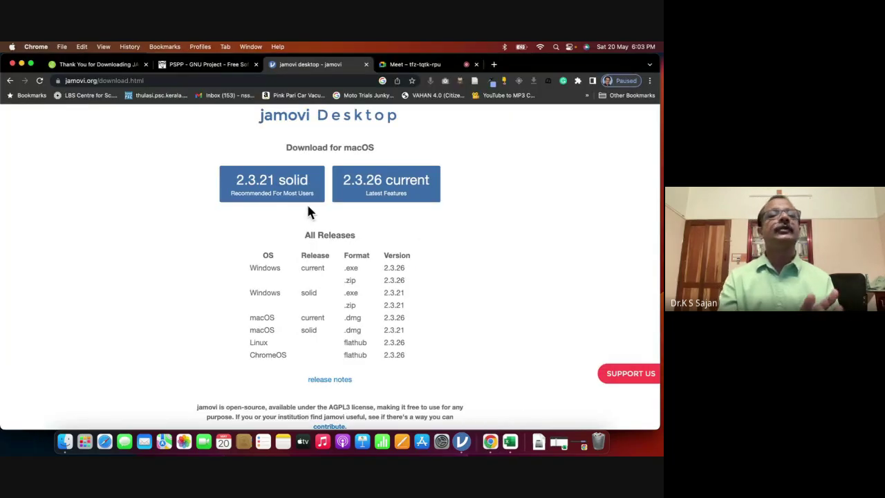
{"action": "left_click", "coordinate": [411, 65]}
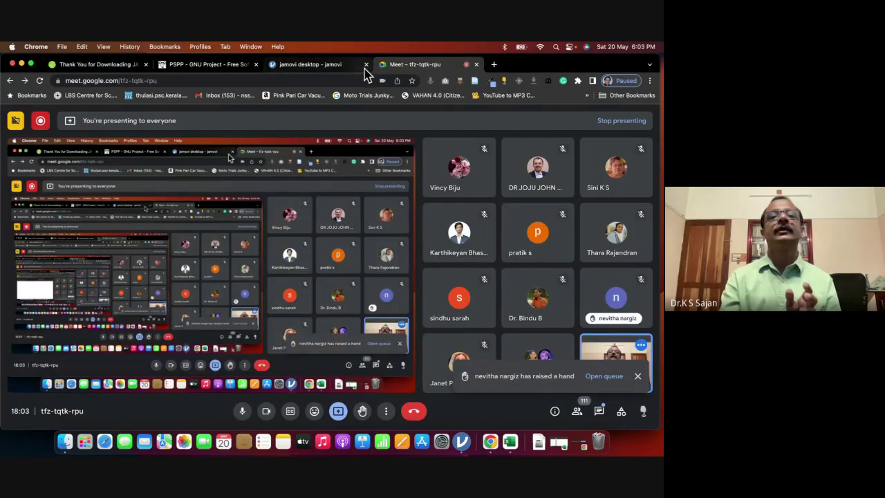
{"action": "left_click", "coordinate": [366, 64]}
{"action": "left_click", "coordinate": [250, 67]}
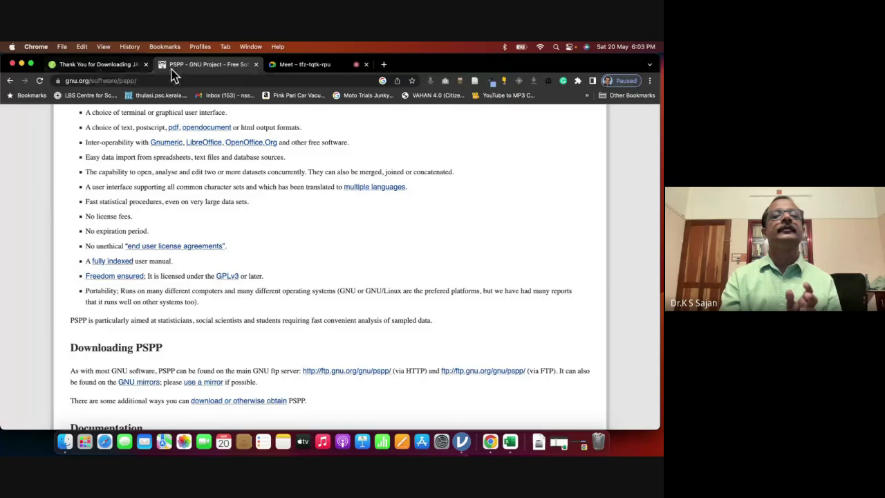
{"action": "left_click", "coordinate": [256, 64]}
{"action": "left_click", "coordinate": [104, 68]}
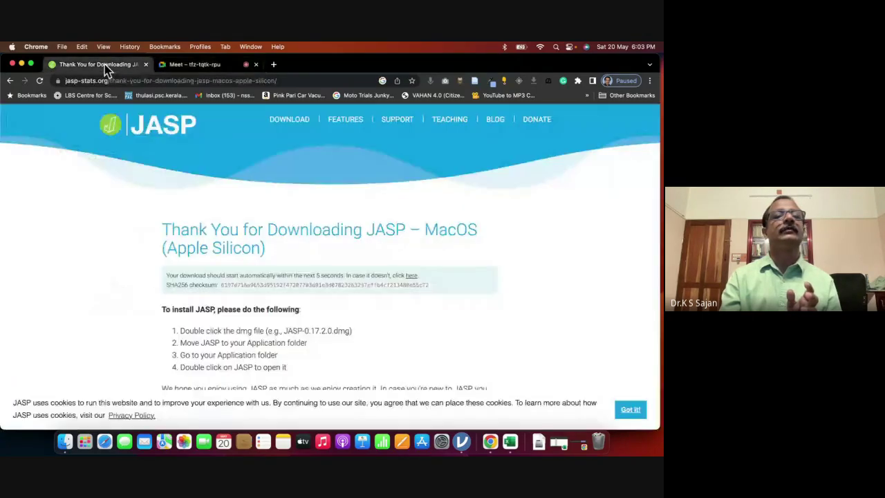
{"action": "left_click", "coordinate": [145, 64]}
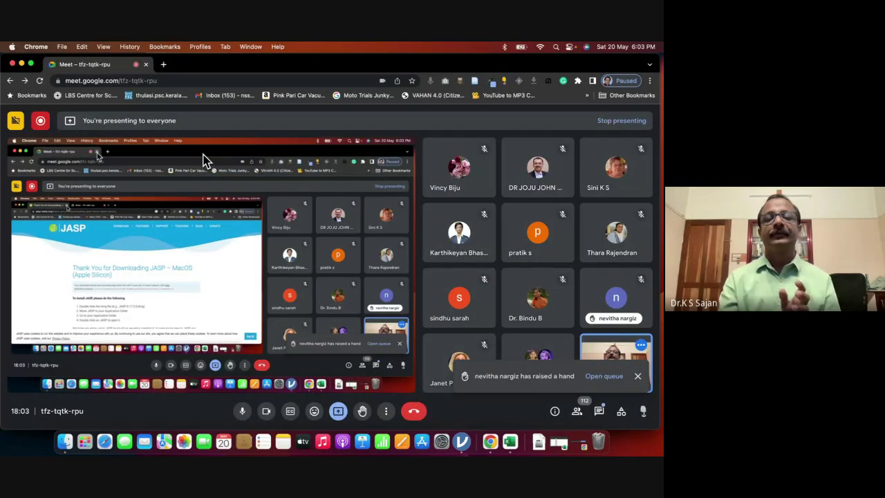
- Open the Meet call's in-call messages to read the participants' questions and try to dismiss the raised-hand notification
{"action": "left_click", "coordinate": [599, 417]}
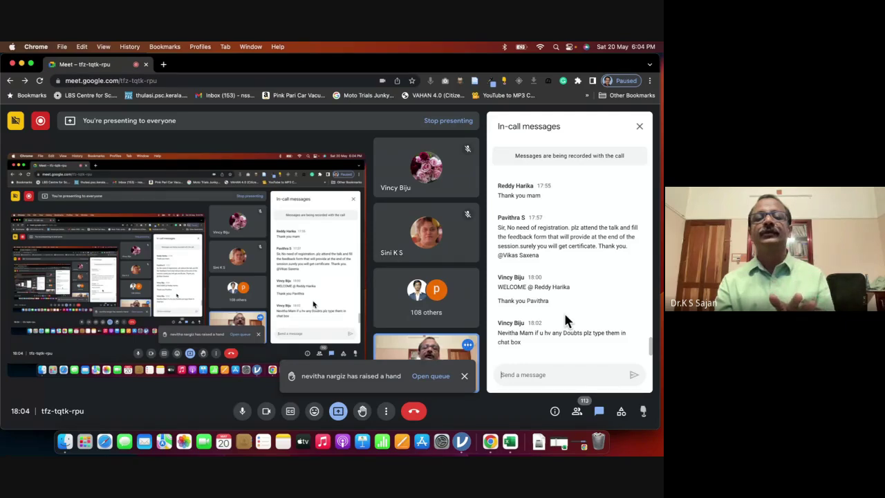
{"action": "left_click", "coordinate": [465, 378]}
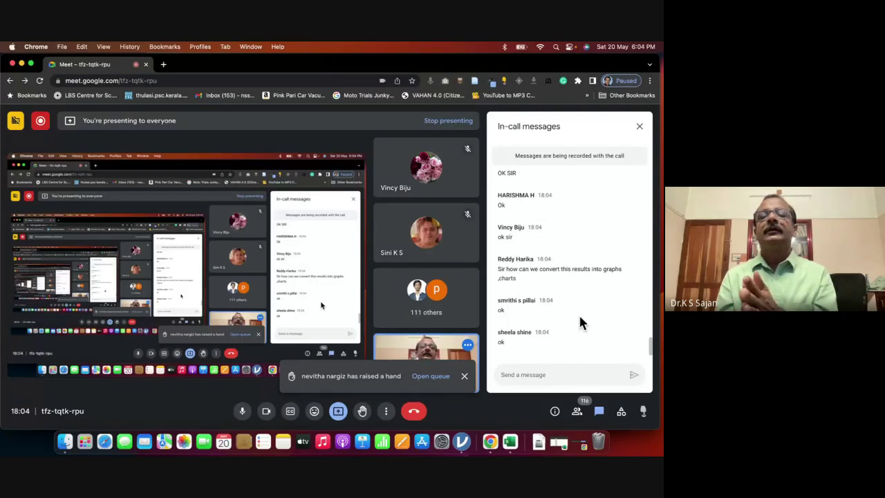
- Switch to jamovi and select an empty cell in the fourth column of row 10 in the untitled dataset
{"action": "left_click", "coordinate": [464, 446]}
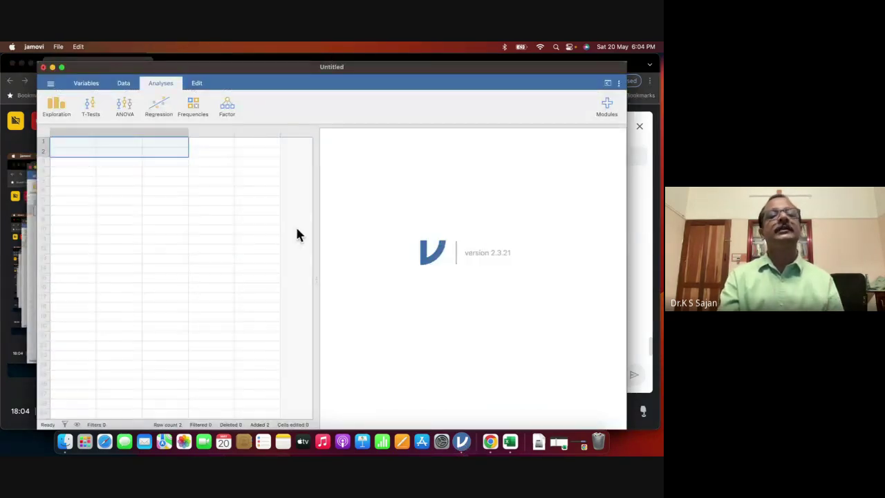
{"action": "left_click", "coordinate": [218, 230]}
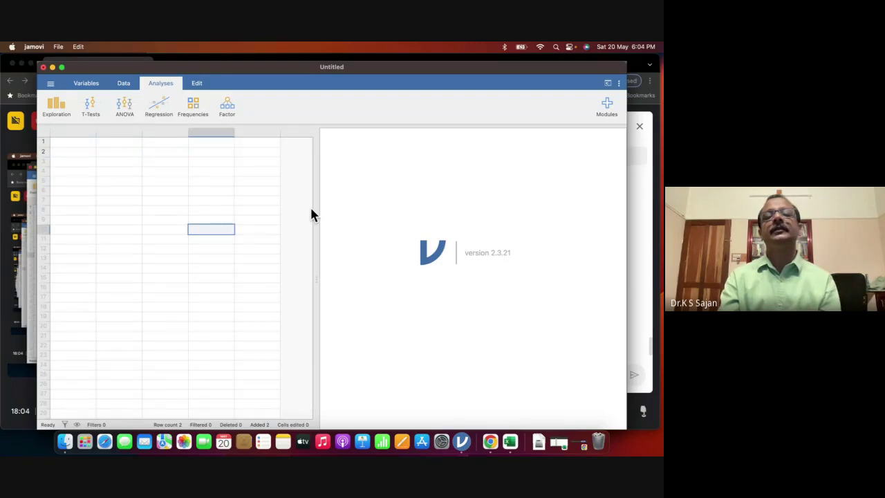